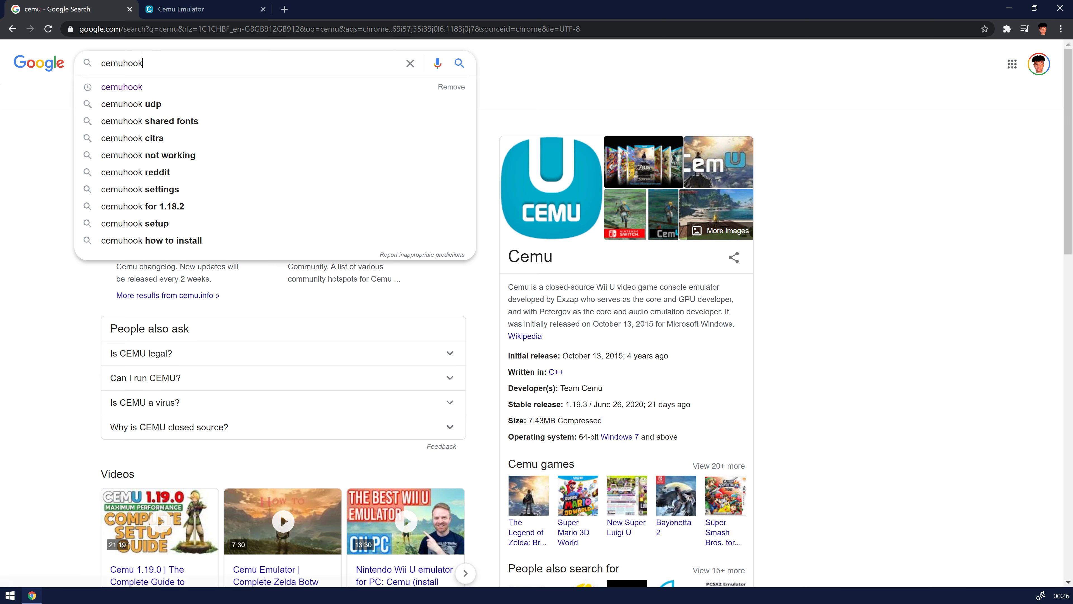
Search Google for cemuhook, and from its website download Cemu hook 0.5.7.3 for 1.12.1-1.20.0
{"action": "key", "text": "Return"}
{"action": "left_click", "coordinate": [164, 164]}
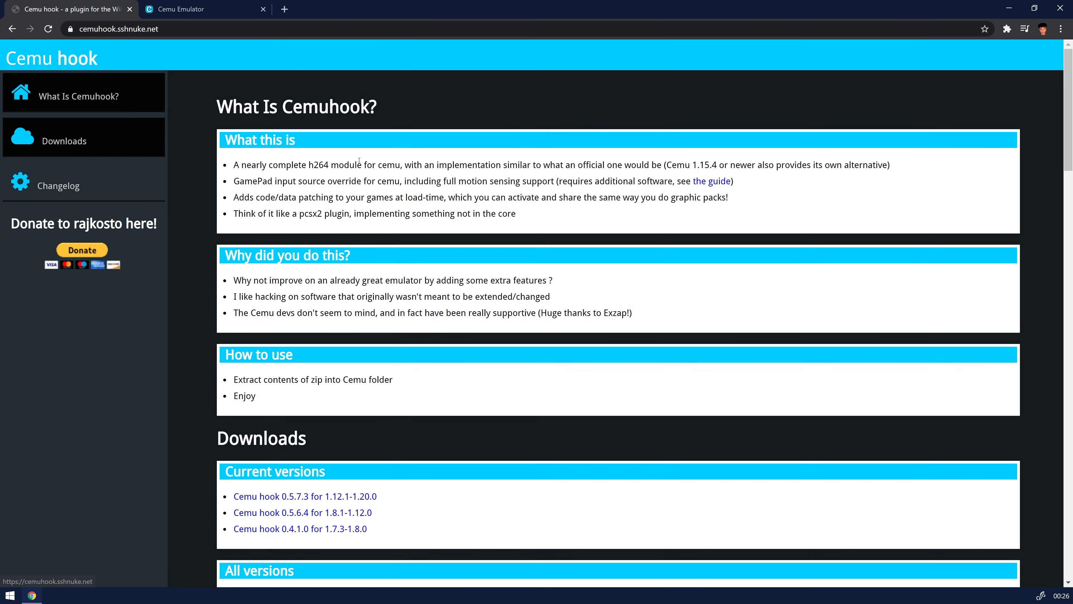
{"action": "scroll", "coordinate": [298, 483], "scroll_direction": "down", "scroll_amount": 3}
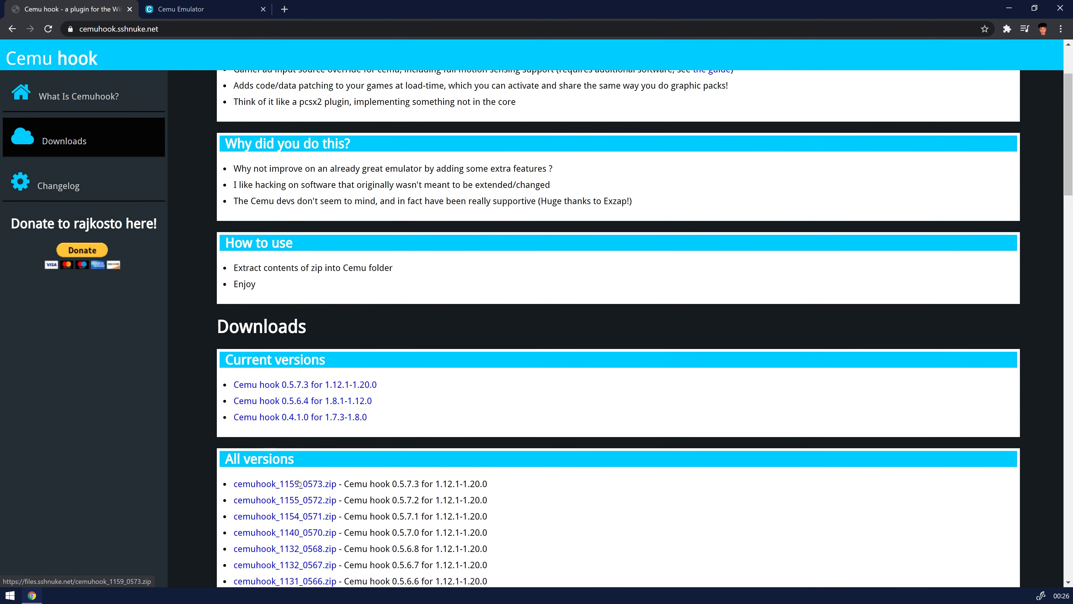
{"action": "left_click", "coordinate": [332, 385]}
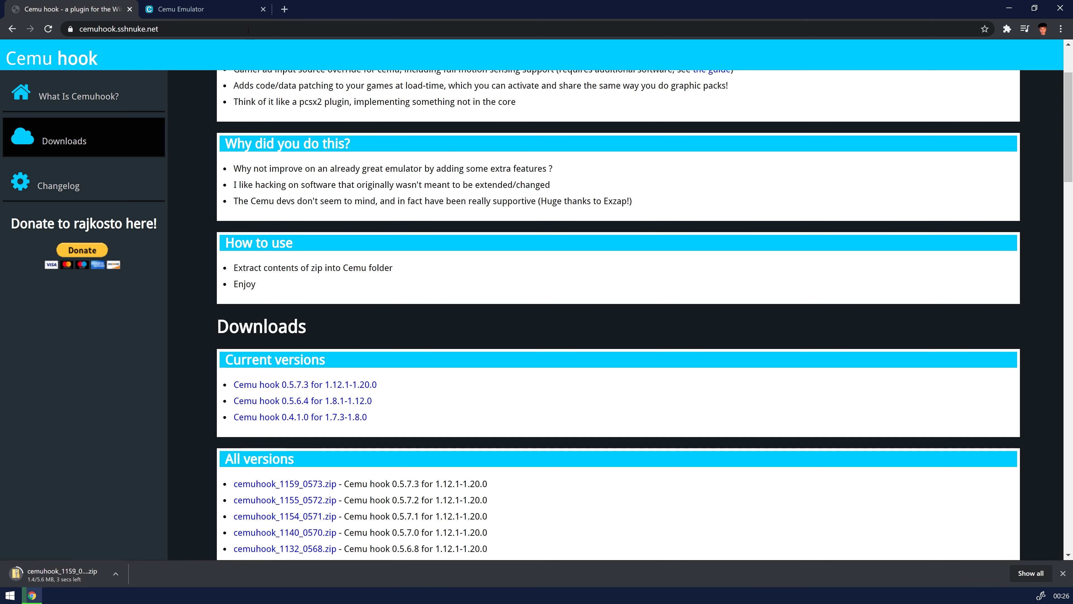
Download the latest Cemu version (v1.20.0c, Win x64) from the already open cemu.info page
{"action": "left_click", "coordinate": [182, 9]}
{"action": "scroll", "coordinate": [277, 388], "scroll_direction": "down", "scroll_amount": 5}
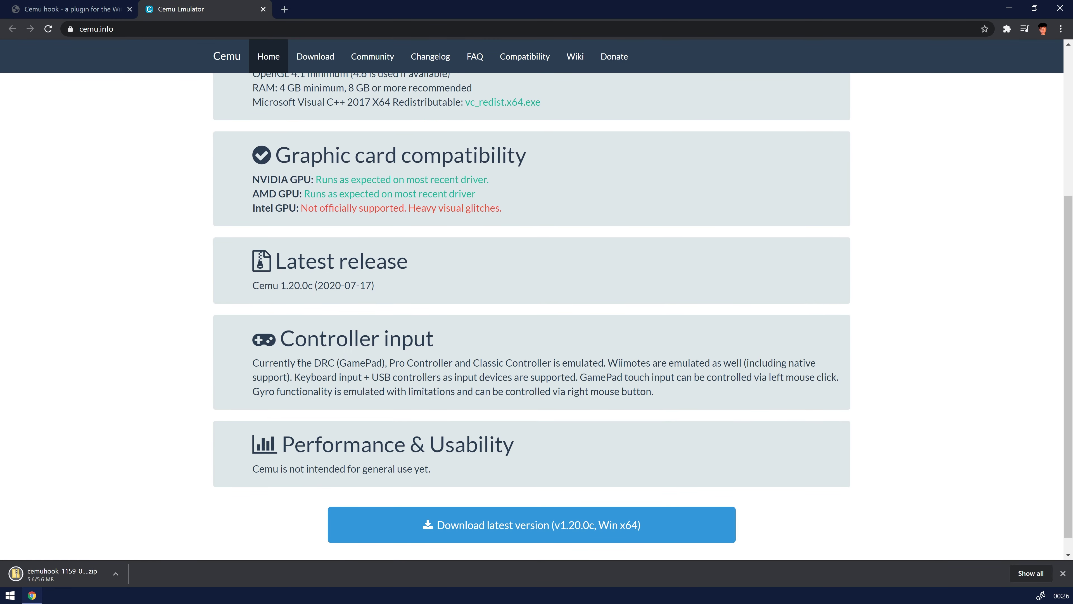
{"action": "scroll", "coordinate": [531, 508], "scroll_direction": "down", "scroll_amount": 1}
{"action": "left_click", "coordinate": [531, 505]}
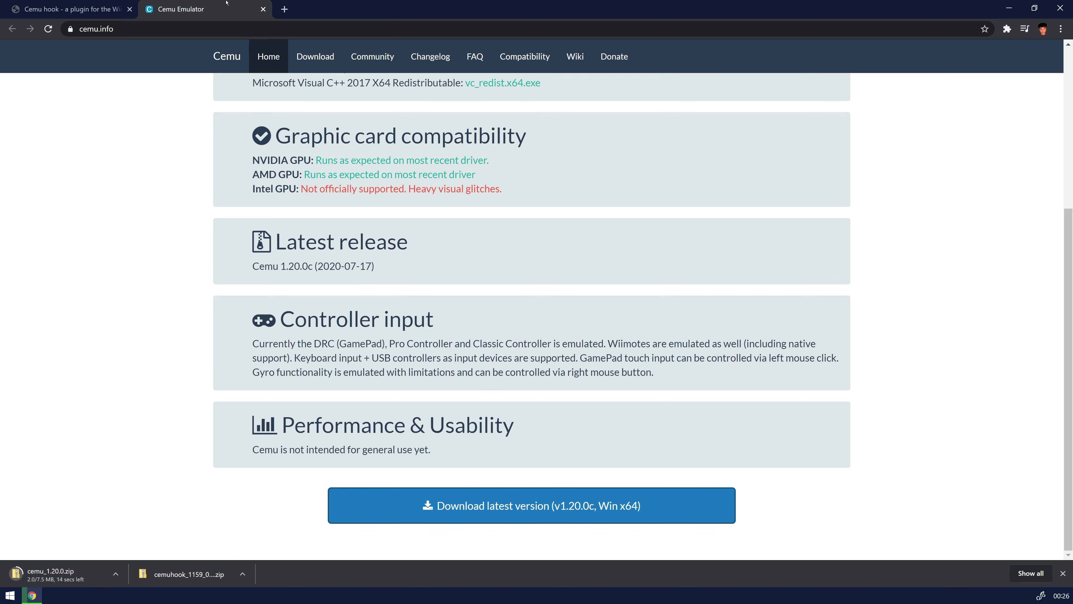
Close the Cemu and Cemuhook pages and search Google for "wii u usb helper" in a fresh tab
{"action": "left_click", "coordinate": [263, 9]}
{"action": "left_click", "coordinate": [151, 9]}
{"action": "left_click", "coordinate": [130, 9]}
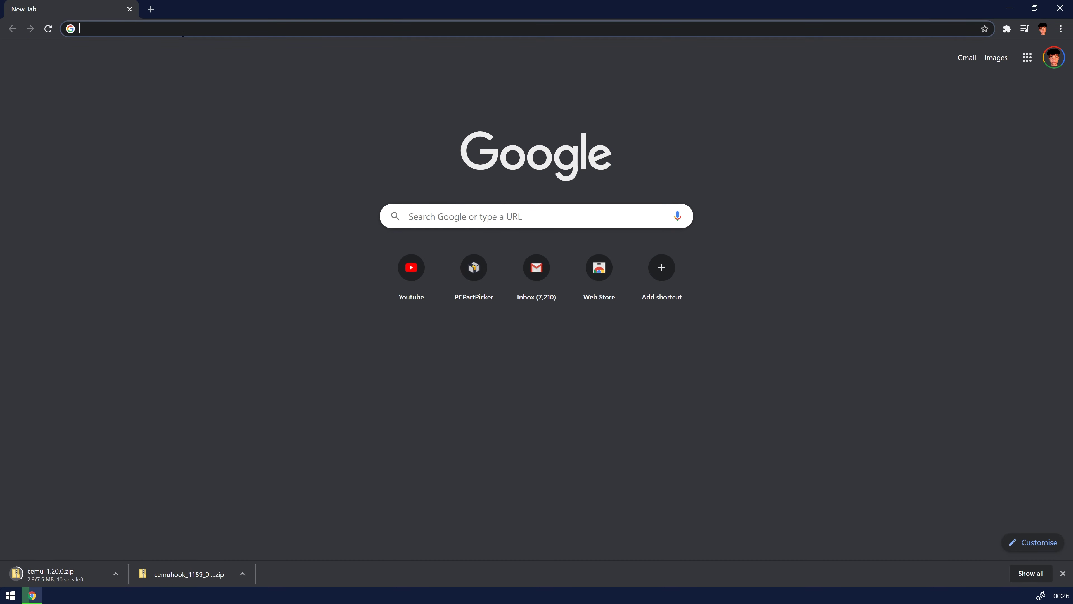
{"action": "left_click", "coordinate": [171, 28]}
{"action": "type", "text": "wii u "}
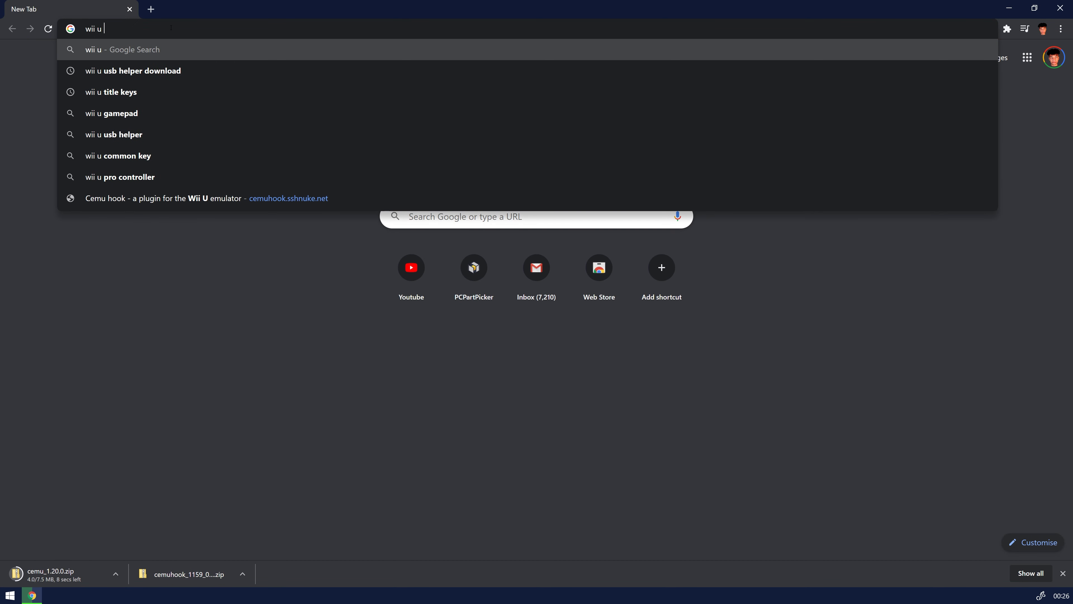
{"action": "type", "text": "usb helper"}
{"action": "key", "text": "Return"}
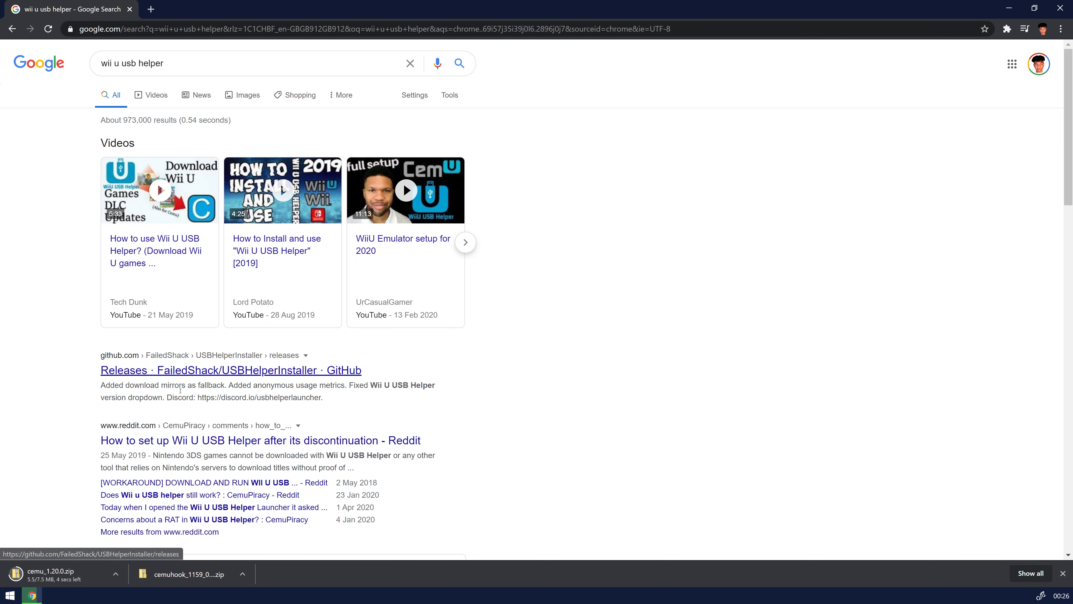
Open the FailedShack USBHelperInstaller releases page on GitHub and download USBHelperInstaller.exe from Version 1.2
{"action": "left_click", "coordinate": [220, 372]}
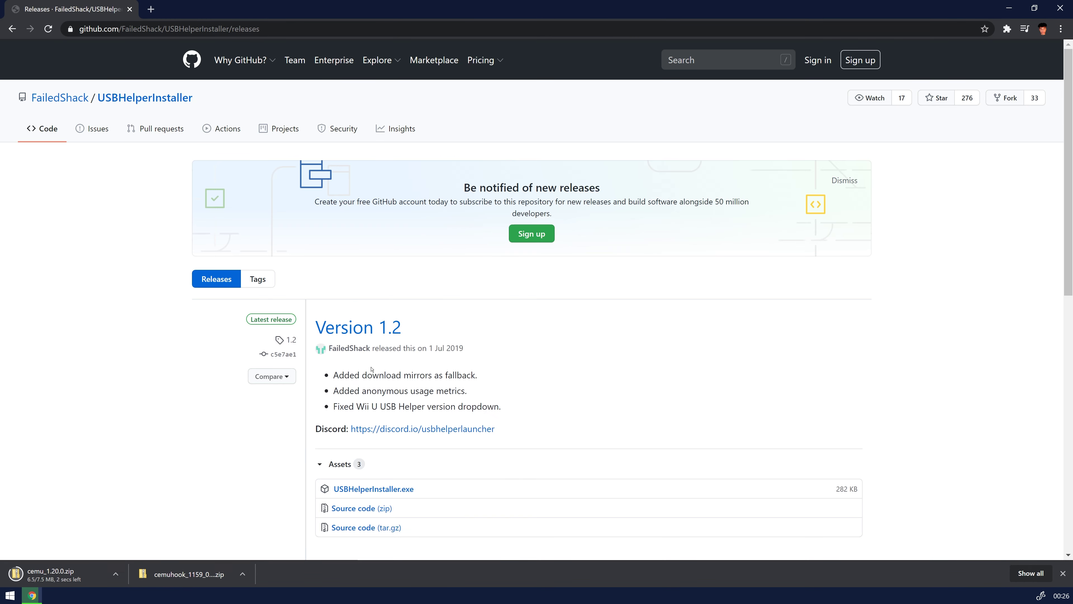
{"action": "scroll", "coordinate": [377, 229], "scroll_direction": "down", "scroll_amount": 2}
{"action": "left_click", "coordinate": [373, 377]}
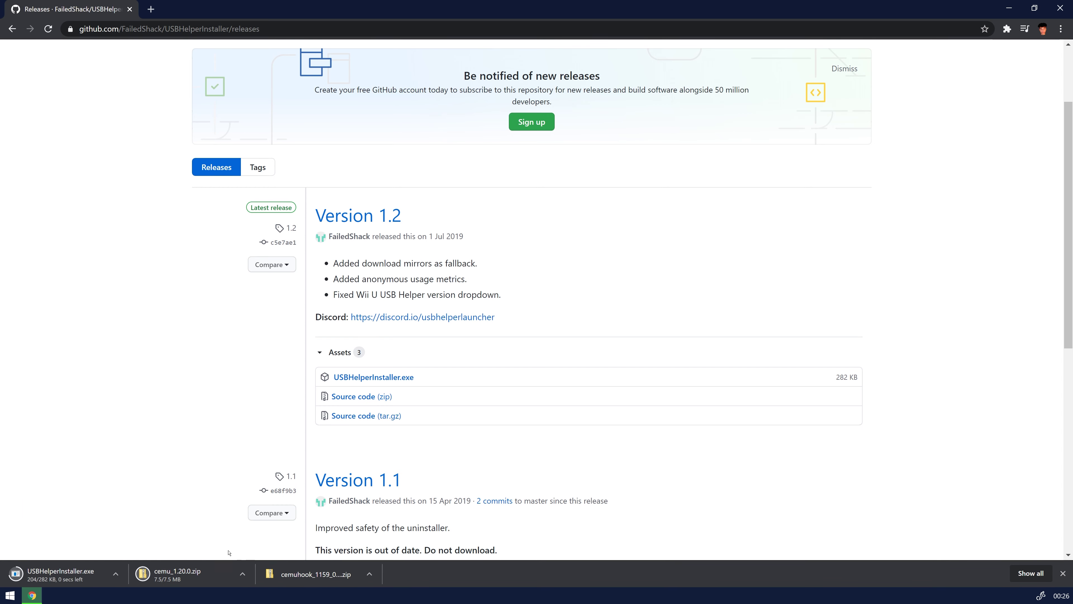
Show the Cemu download in its folder, shrink the browser window, and place the three downloaded files on the desktop
{"action": "left_click", "coordinate": [243, 574]}
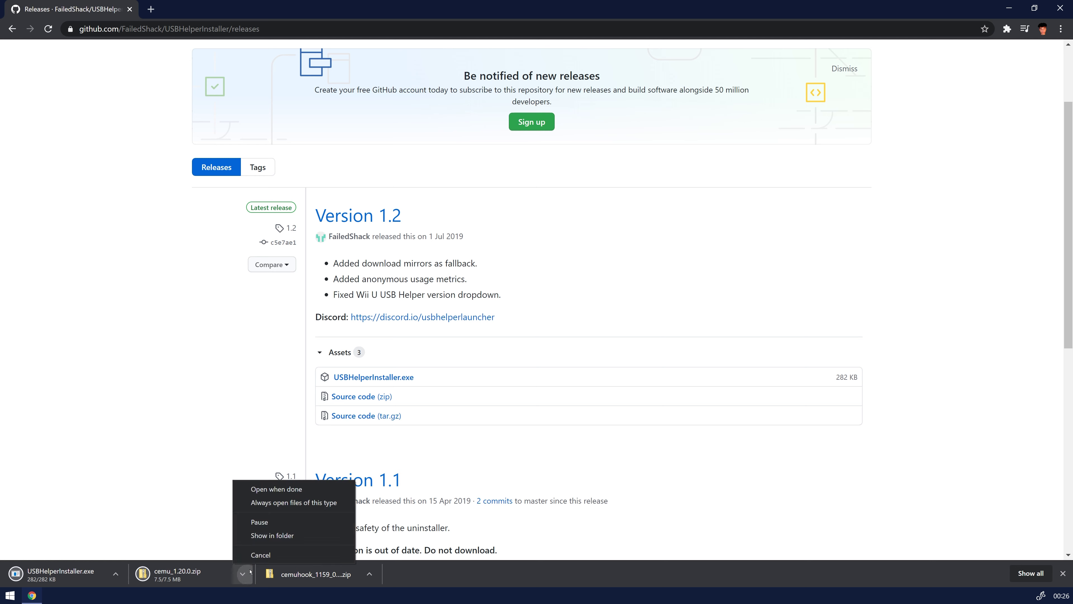
{"action": "left_click", "coordinate": [261, 536]}
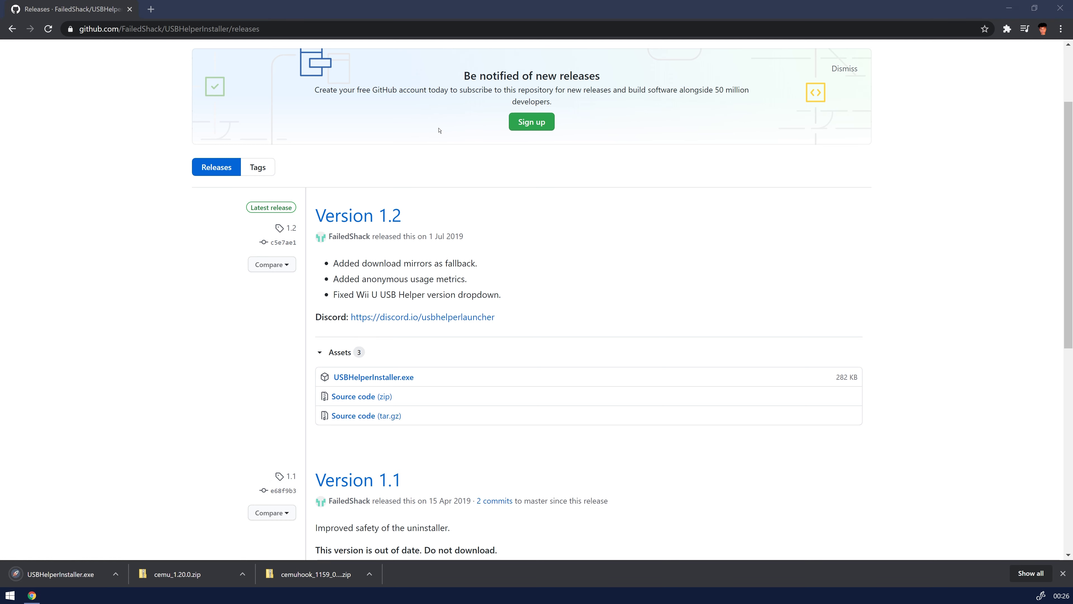
{"action": "left_click_drag", "start_coordinate": [293, 132], "coordinate": [735, 162]}
{"action": "left_click_drag", "start_coordinate": [888, 9], "coordinate": [848, 10]}
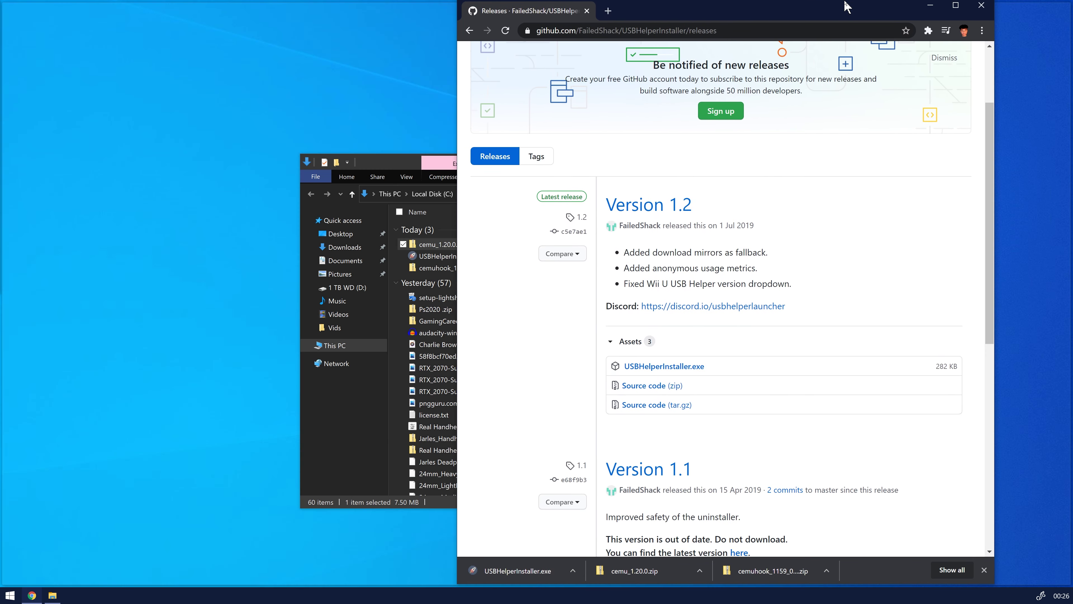
{"action": "left_click_drag", "start_coordinate": [513, 579], "coordinate": [198, 288]}
{"action": "left_click_drag", "start_coordinate": [635, 575], "coordinate": [230, 253]}
{"action": "left_click_drag", "start_coordinate": [755, 581], "coordinate": [276, 249]}
Close the Downloads folder window and the web browser to clear the desktop
{"action": "left_click", "coordinate": [380, 162]}
{"action": "left_click", "coordinate": [916, 161]}
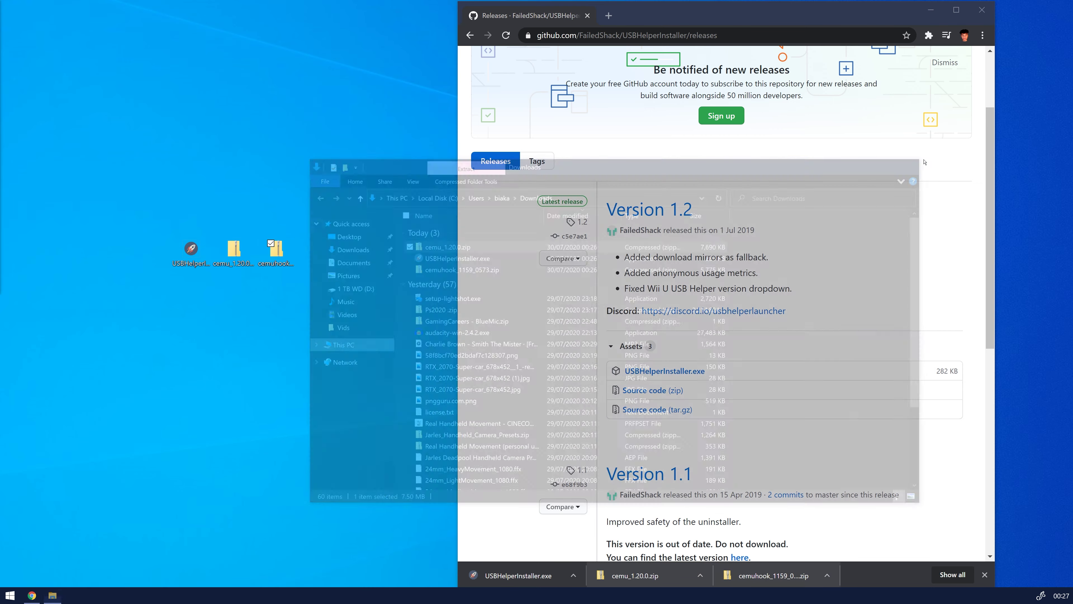
{"action": "left_click", "coordinate": [982, 9]}
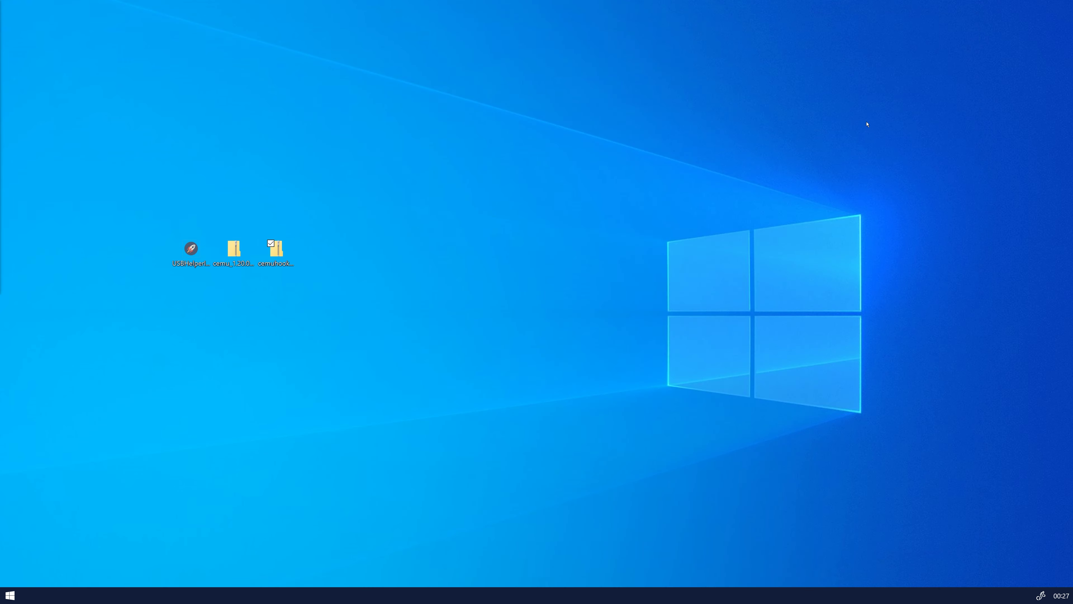
Extract cemu_1.20.0.zip to a cemu_1.20.0 folder on the desktop
{"action": "right_click", "coordinate": [282, 262]}
{"action": "left_click", "coordinate": [271, 289]}
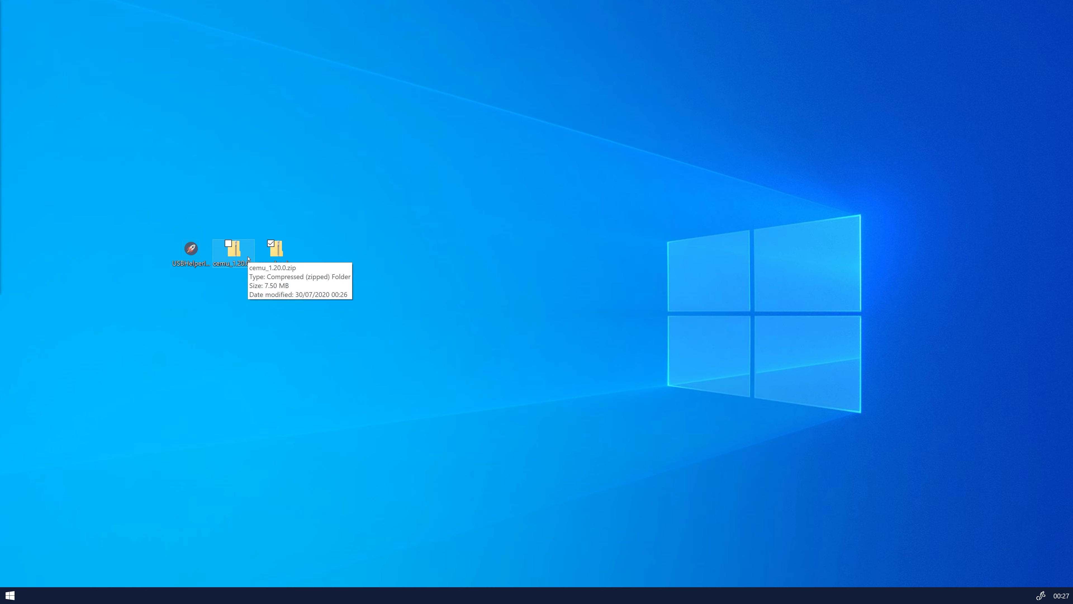
{"action": "left_click", "coordinate": [230, 257]}
{"action": "right_click", "coordinate": [231, 257]}
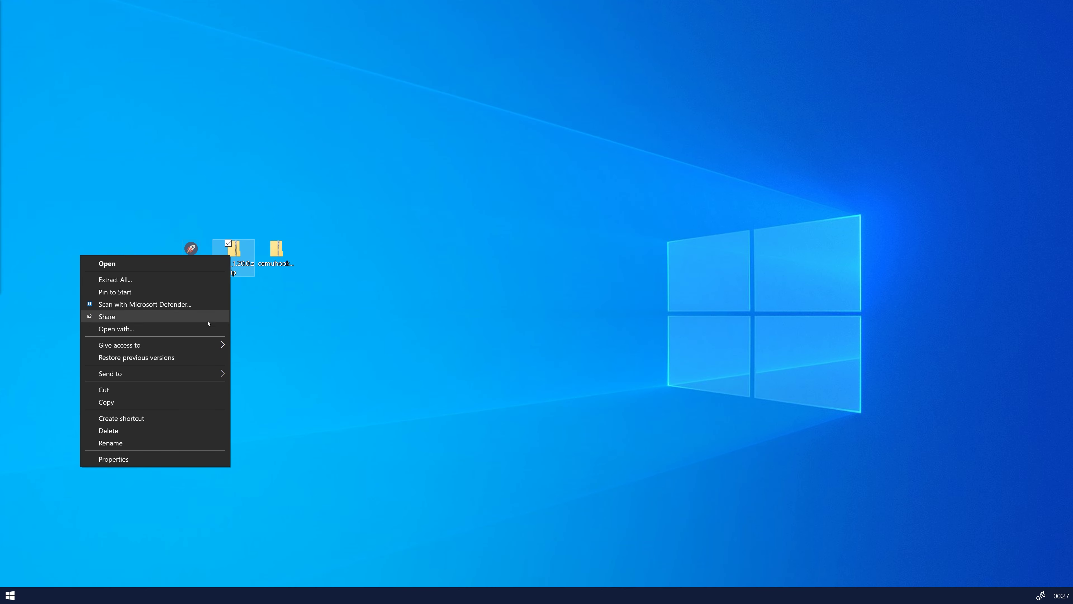
{"action": "left_click", "coordinate": [160, 280]}
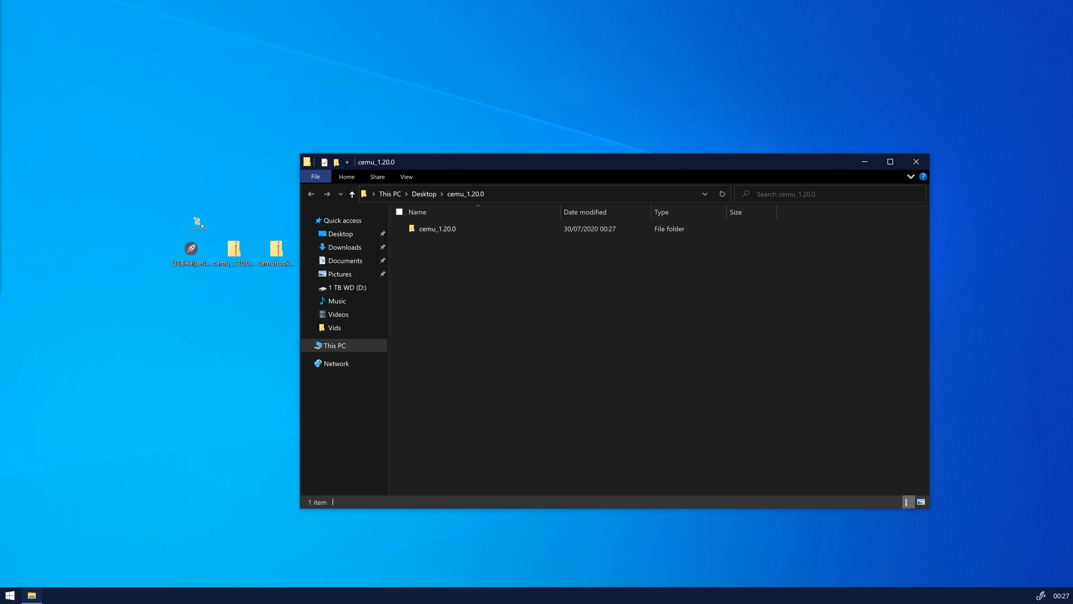
Place the extracted folder beneath the Cemu archive on the desktop and open the inner cemu_1.20.0 folder, moving its window aside
{"action": "left_click_drag", "start_coordinate": [229, 289], "coordinate": [229, 290]}
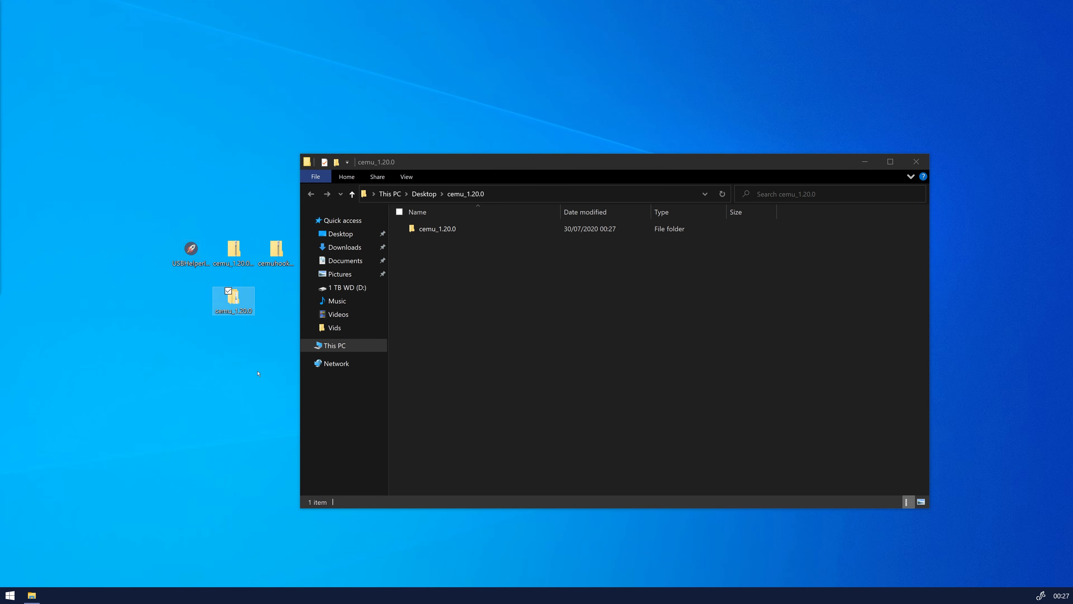
{"action": "double_click", "coordinate": [466, 228]}
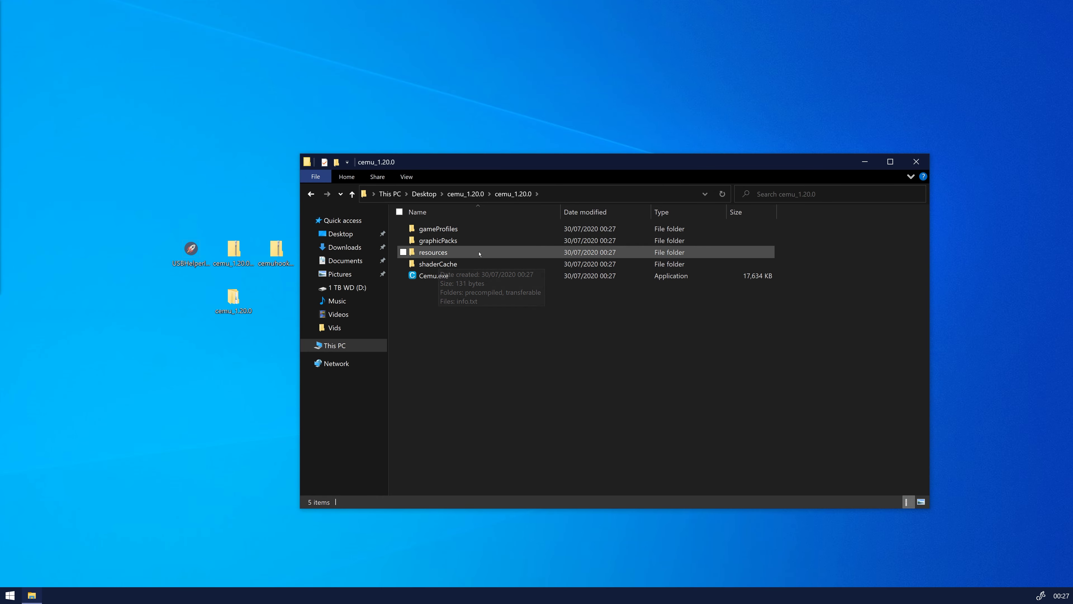
{"action": "left_click_drag", "start_coordinate": [524, 166], "coordinate": [634, 123]}
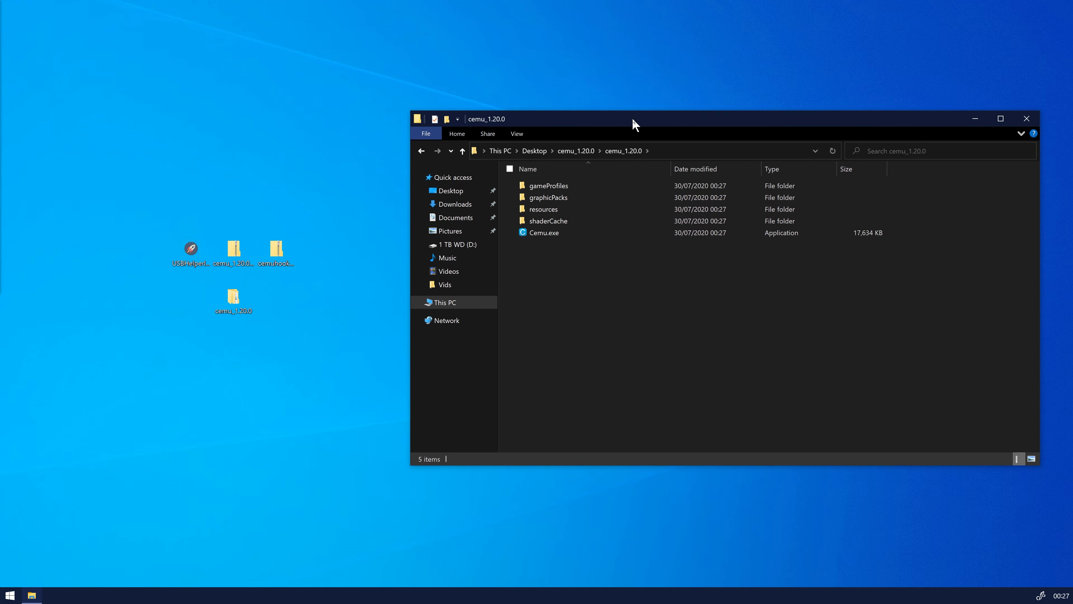
Copy all contents of cemuhook_1159_0573.zip into the inner cemu_1.20.0 folder and close the archive window
{"action": "double_click", "coordinate": [277, 253]}
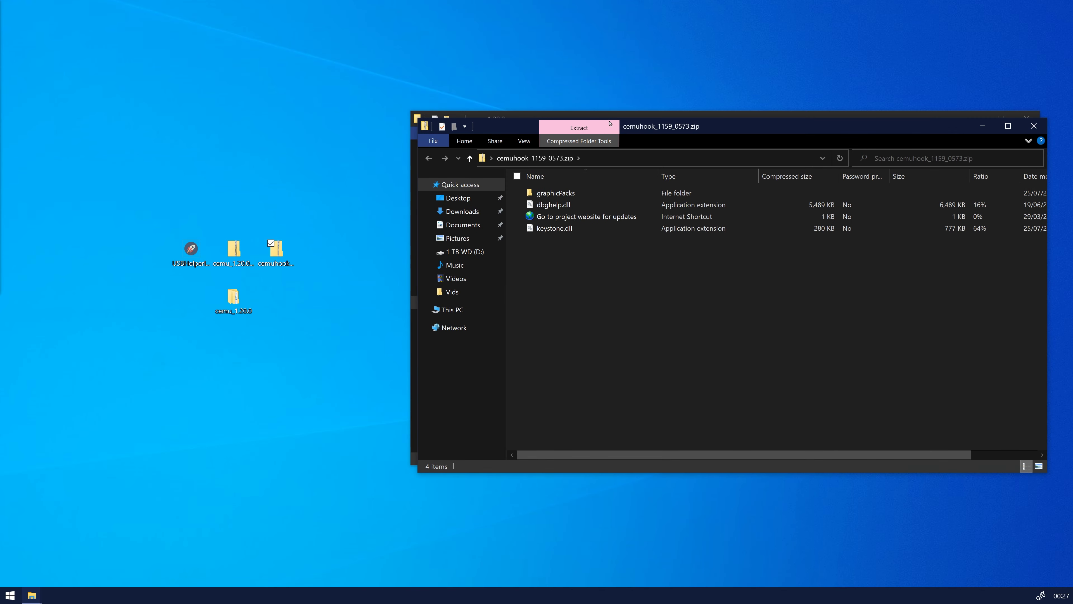
{"action": "left_click_drag", "start_coordinate": [658, 129], "coordinate": [177, 123]}
{"action": "key", "text": "ctrl+a"}
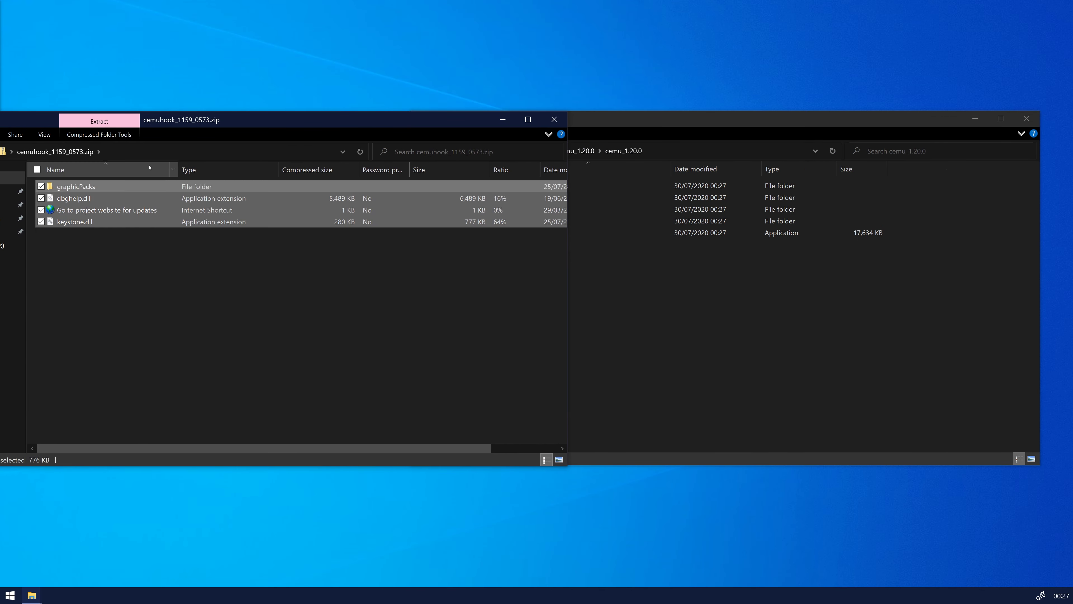
{"action": "left_click", "coordinate": [666, 304]}
{"action": "key", "text": "ctrl+v"}
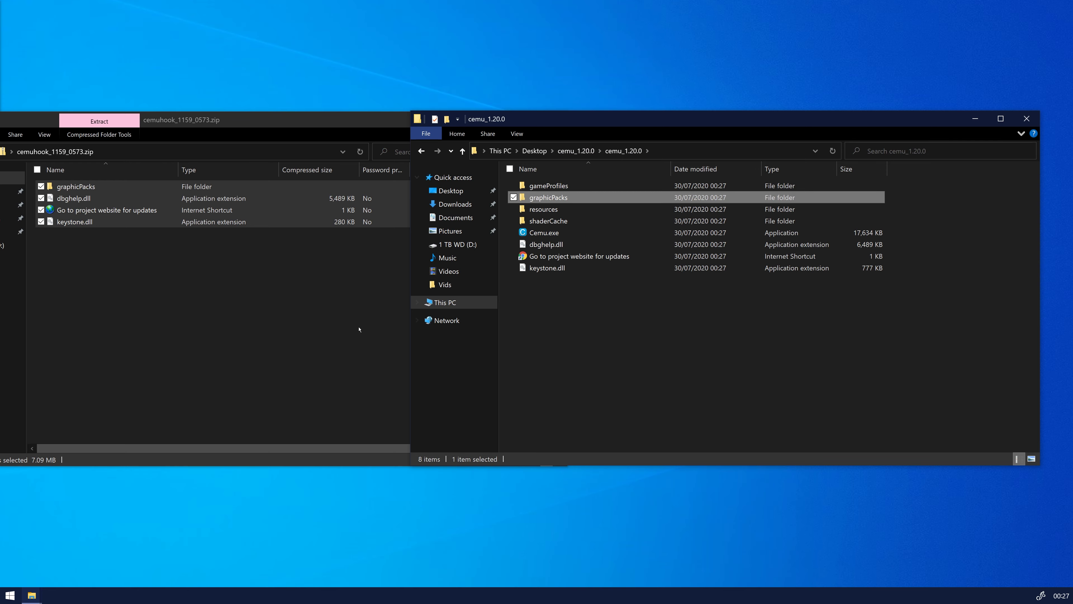
{"action": "left_click", "coordinate": [359, 330]}
{"action": "left_click", "coordinate": [554, 120]}
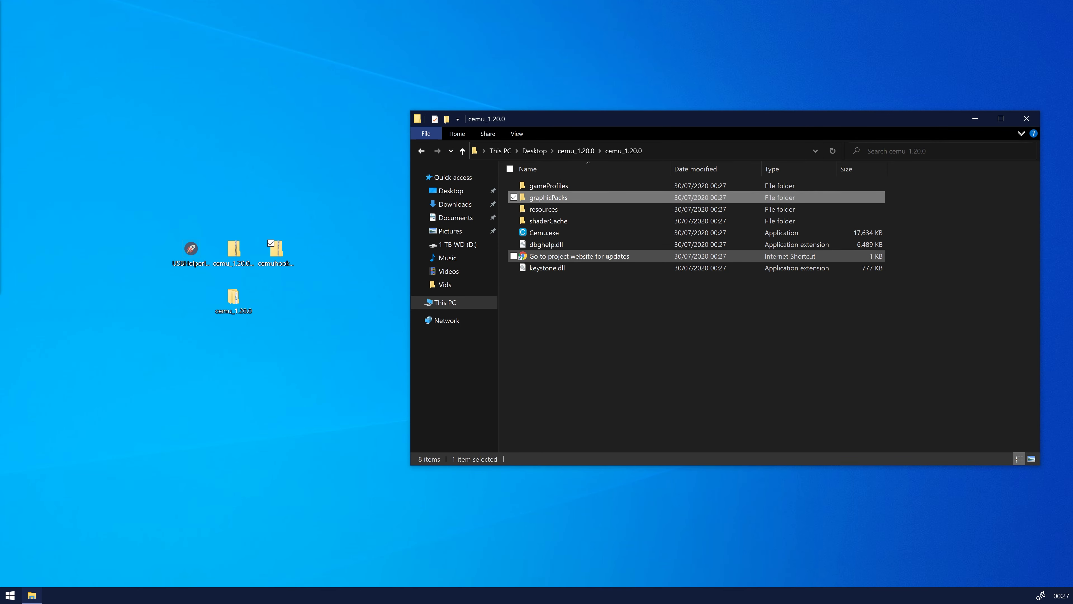
Launch Cemu.exe and complete the getting started assistant, downloading the community graphic packs and leaving both paths empty
{"action": "left_click", "coordinate": [608, 238]}
{"action": "double_click", "coordinate": [608, 239]}
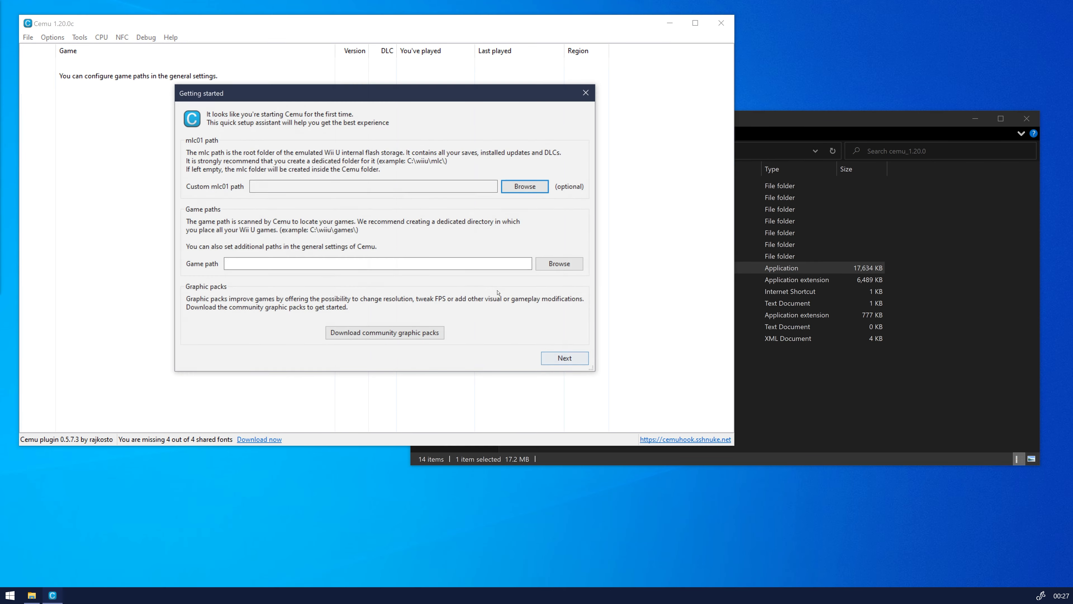
{"action": "left_click", "coordinate": [566, 358]}
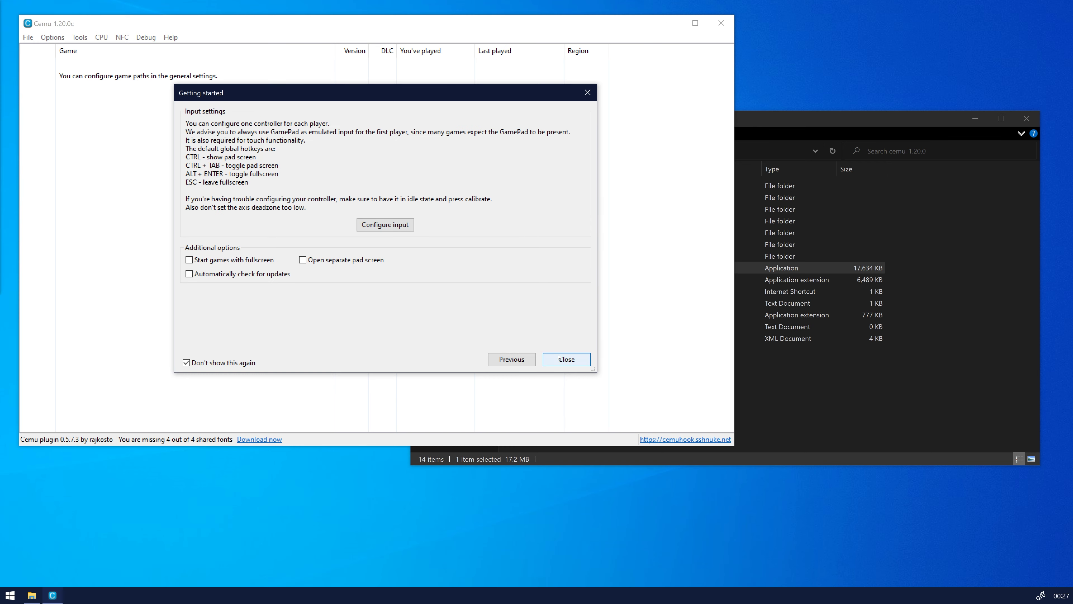
{"action": "left_click", "coordinate": [511, 359]}
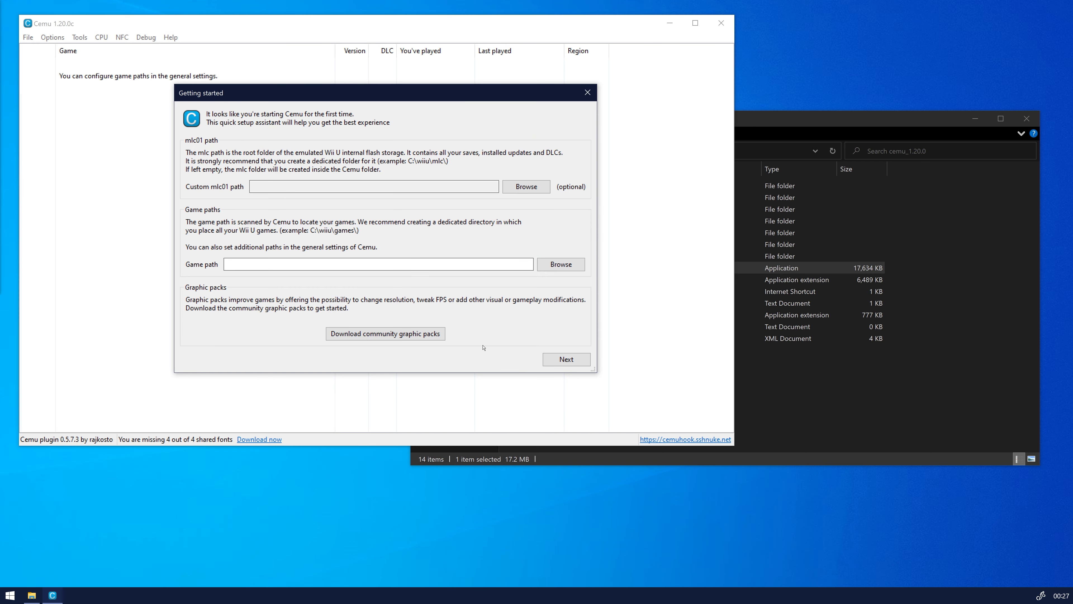
{"action": "left_click", "coordinate": [385, 333]}
{"action": "left_click", "coordinate": [566, 358]}
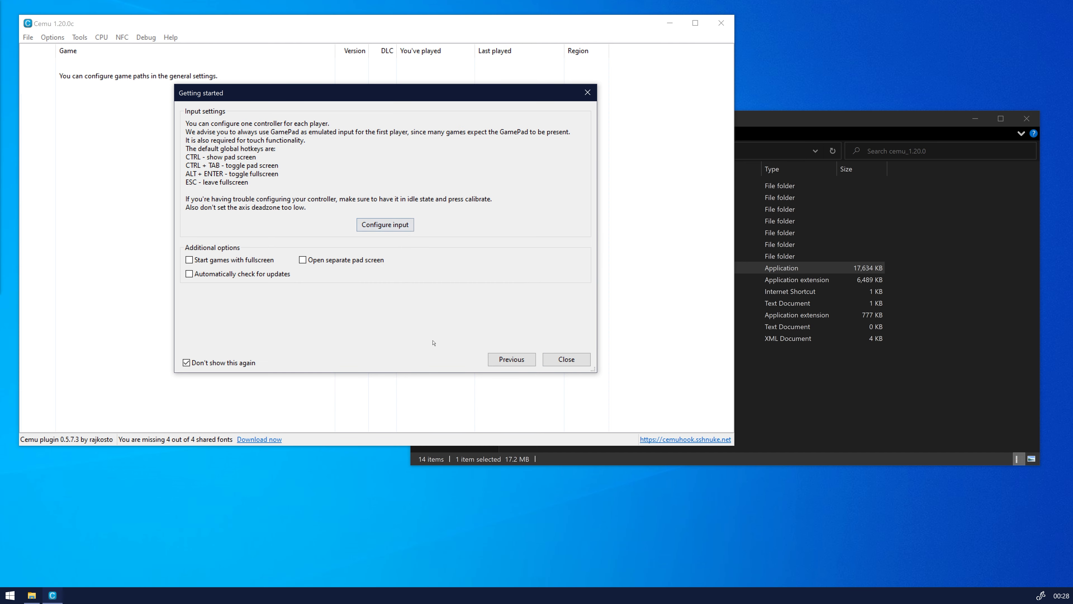
{"action": "left_click", "coordinate": [554, 364]}
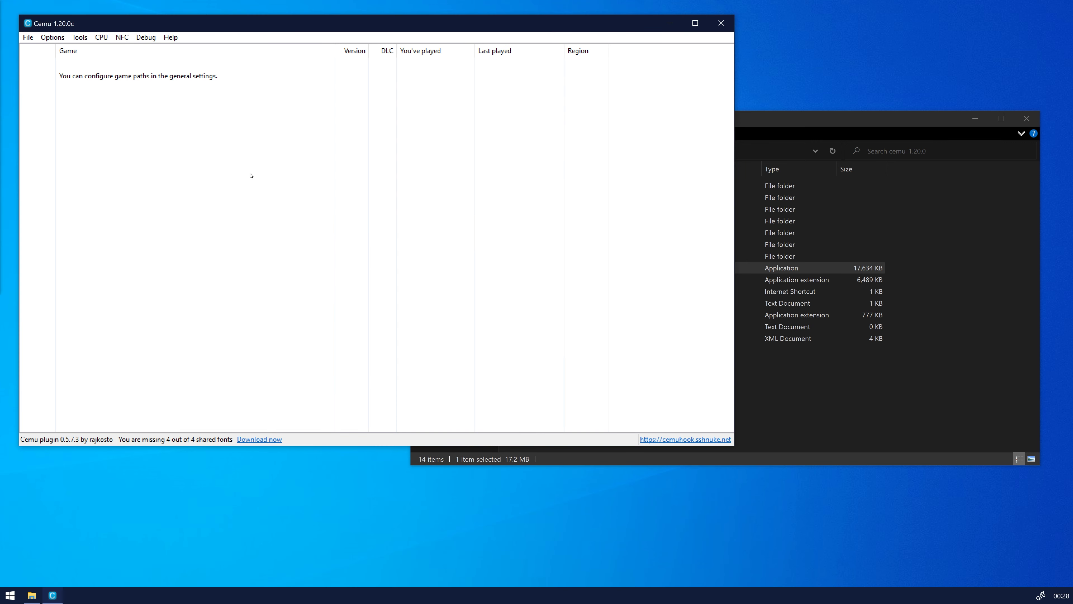
Open Cemu's general settings and review the graphics and audio options
{"action": "left_click", "coordinate": [52, 37]}
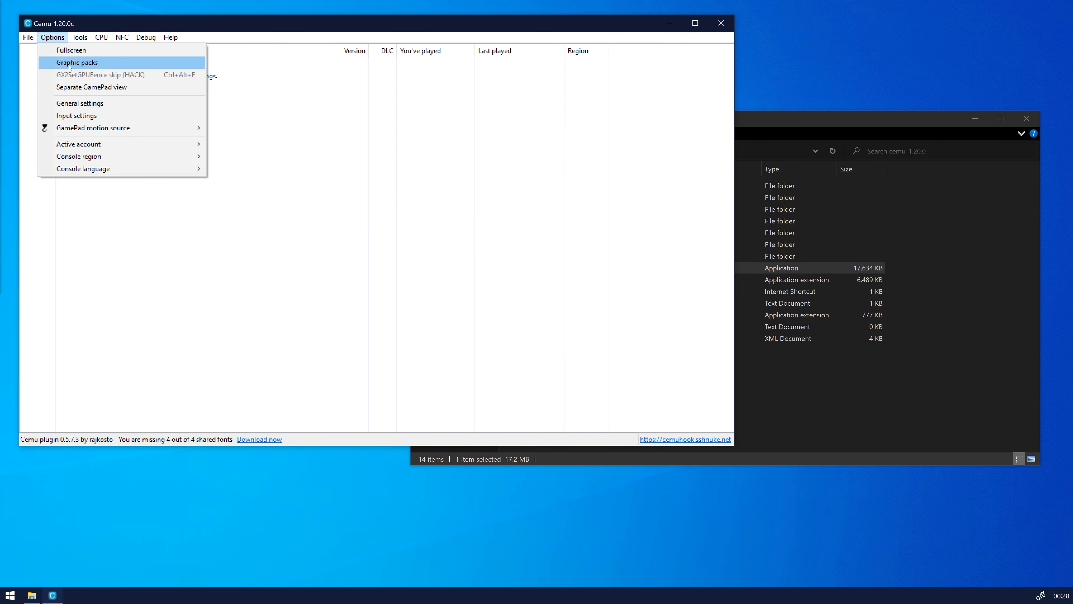
{"action": "left_click", "coordinate": [79, 103]}
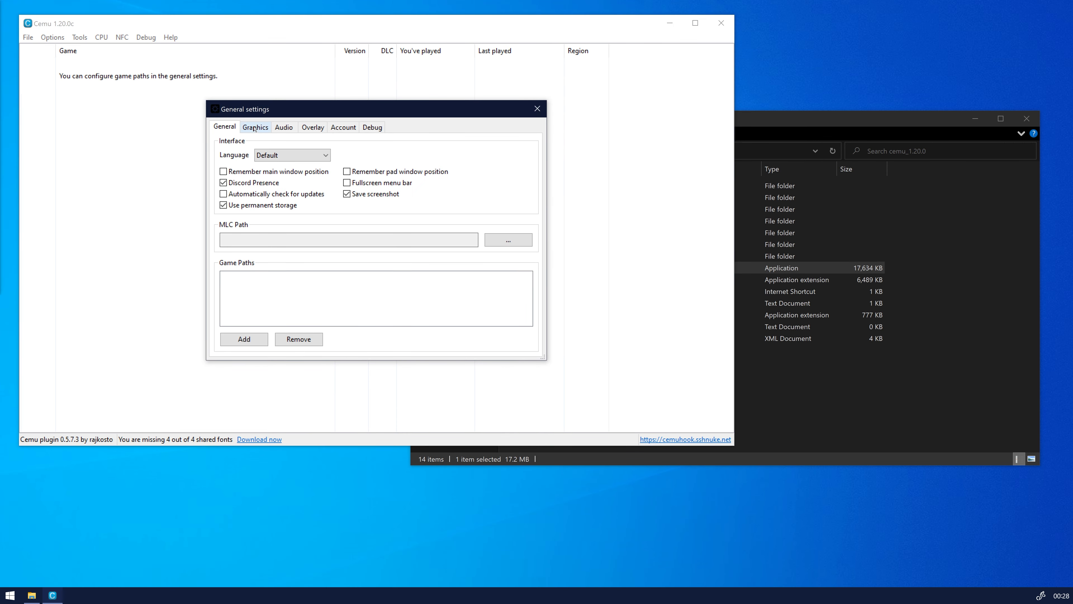
{"action": "left_click", "coordinate": [255, 127]}
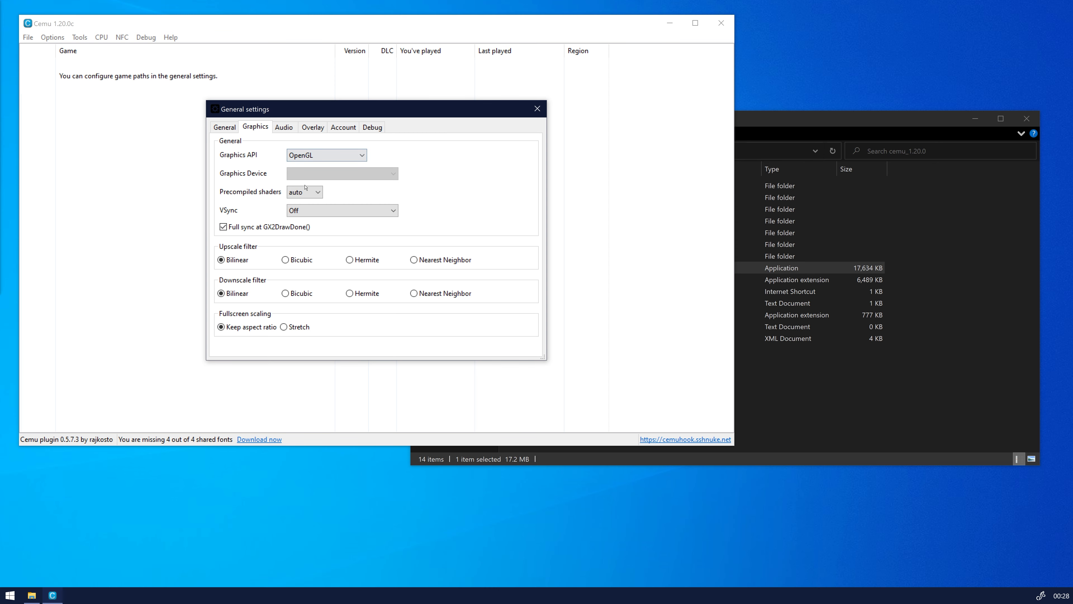
{"action": "left_click", "coordinate": [283, 127]}
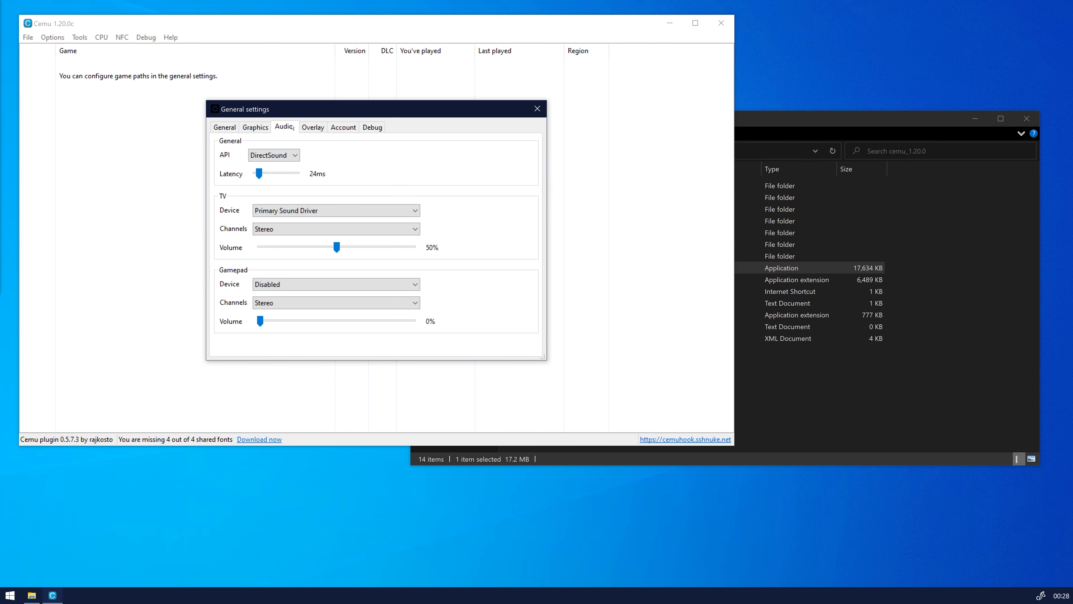
Set the overlay position to Top left in Cemu's general settings and close the emulator
{"action": "left_click", "coordinate": [312, 127]}
{"action": "left_click", "coordinate": [279, 155]}
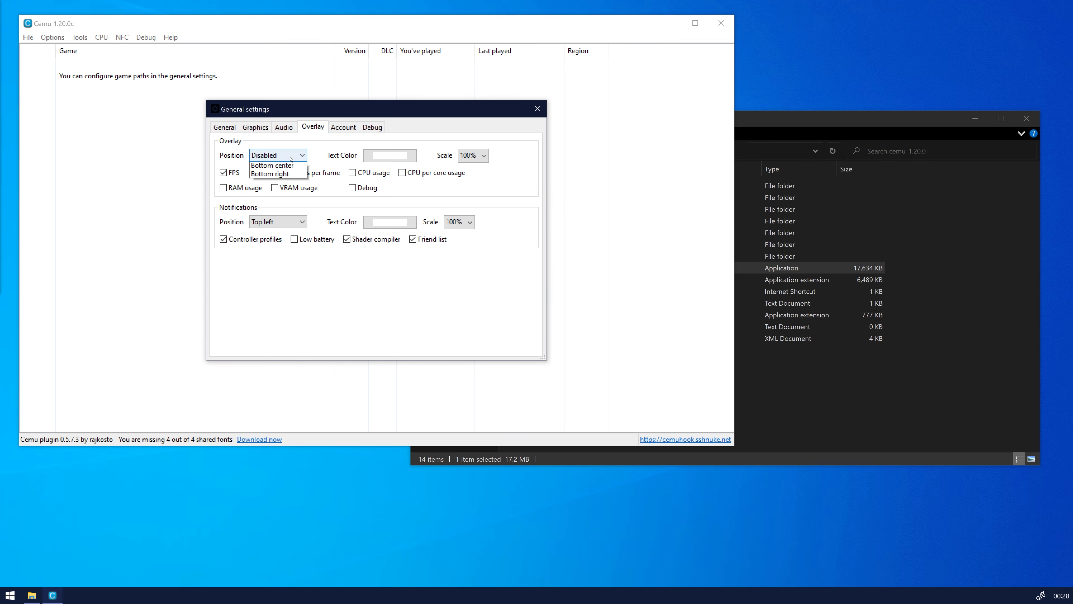
{"action": "left_click", "coordinate": [278, 175]}
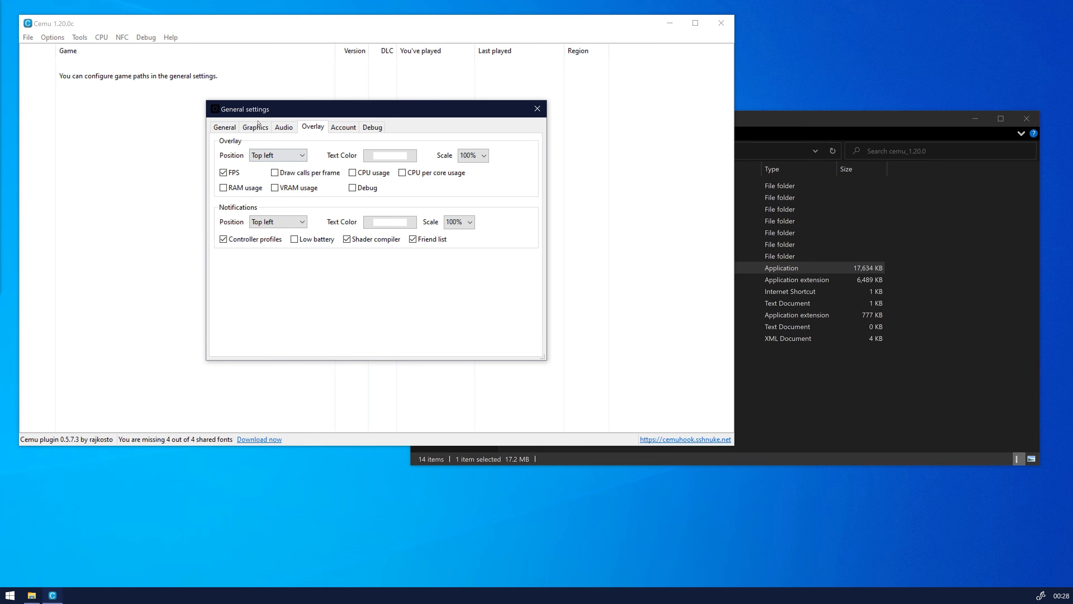
{"action": "left_click", "coordinate": [537, 109]}
{"action": "left_click", "coordinate": [721, 23]}
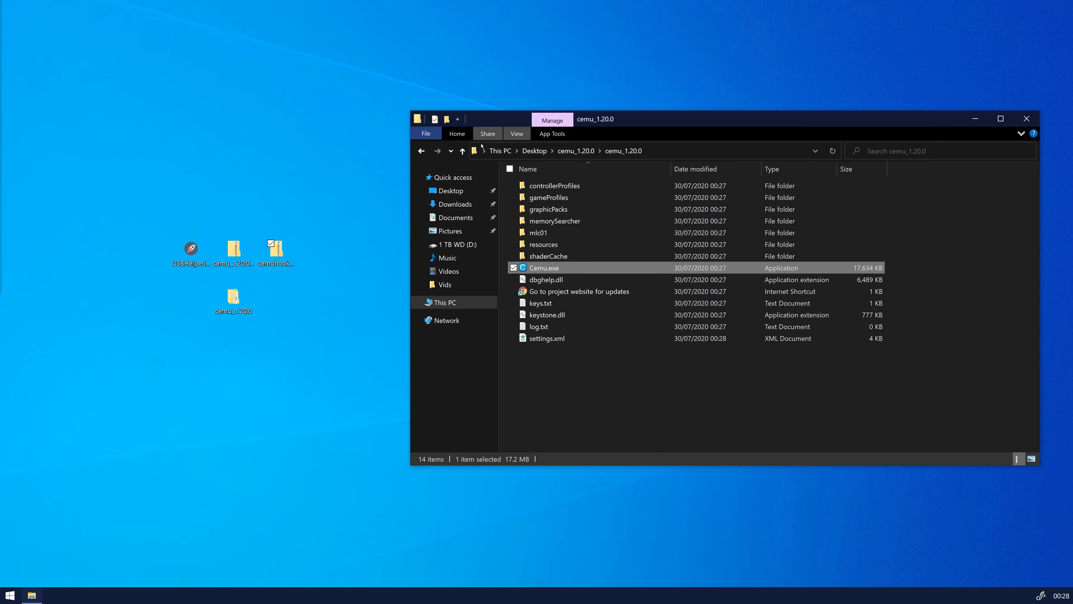
Run the USBHelper installer from the desktop, accept the licence and start installing to the default destination folder
{"action": "left_click", "coordinate": [196, 258]}
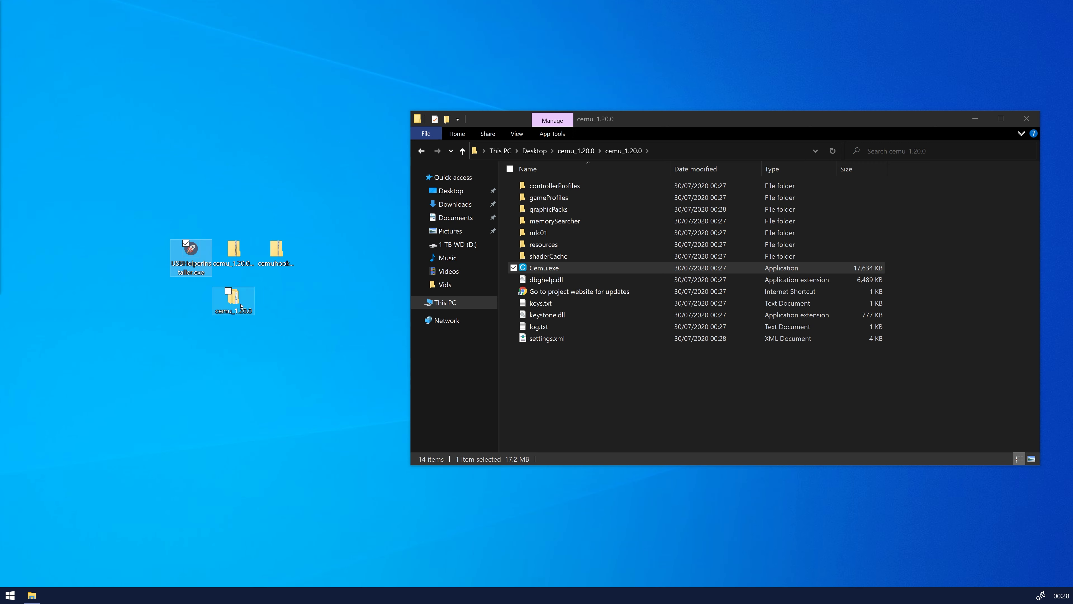
{"action": "double_click", "coordinate": [195, 270]}
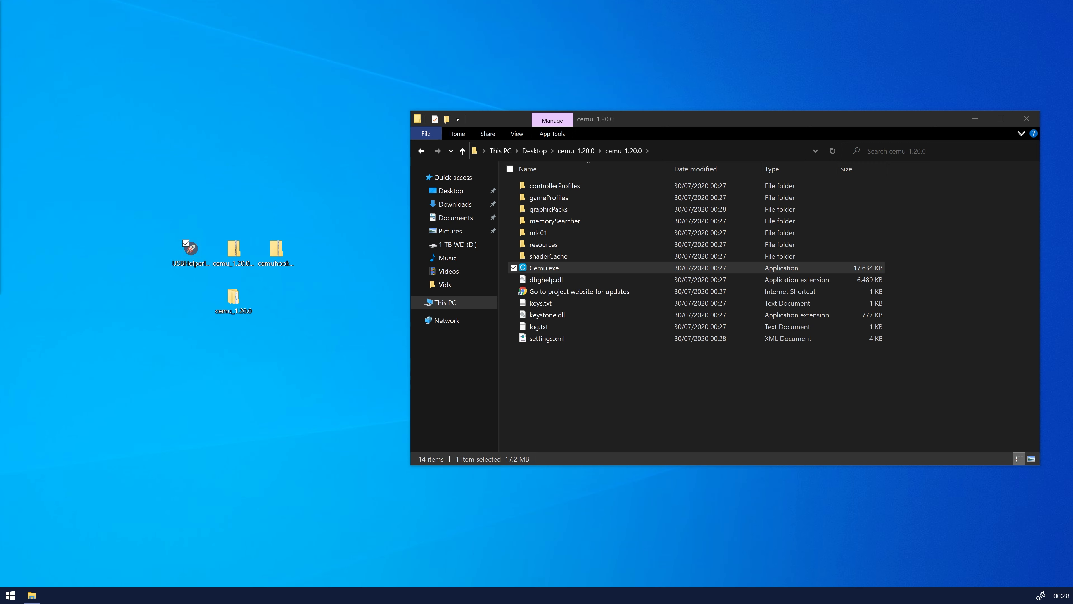
{"action": "left_click_drag", "start_coordinate": [325, 126], "coordinate": [379, 125]}
{"action": "left_click", "coordinate": [460, 320]}
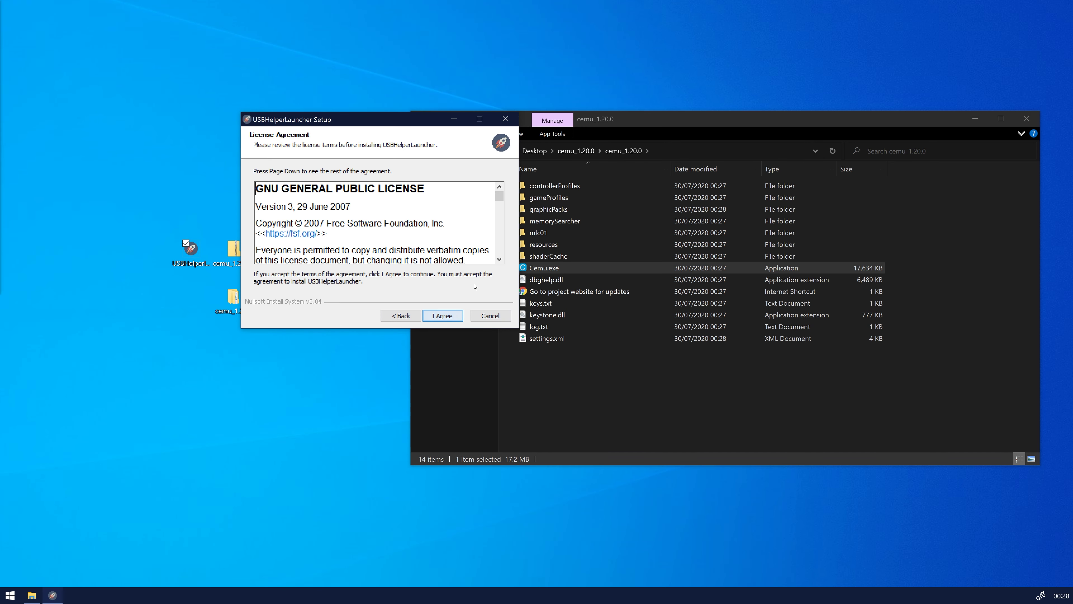
{"action": "left_click", "coordinate": [455, 311]}
{"action": "left_click", "coordinate": [458, 314]}
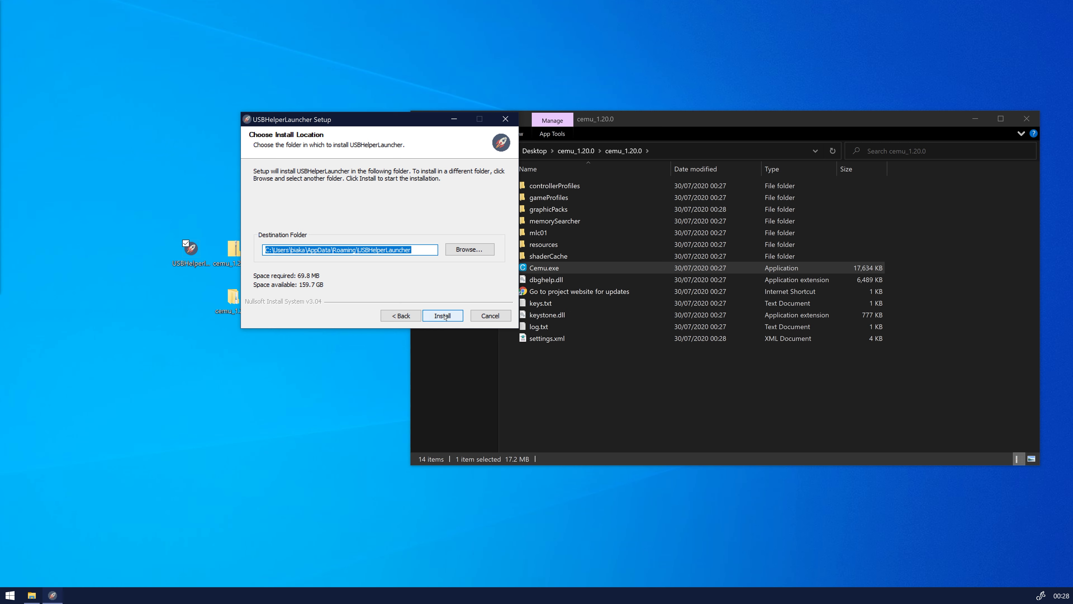
{"action": "left_click", "coordinate": [445, 317]}
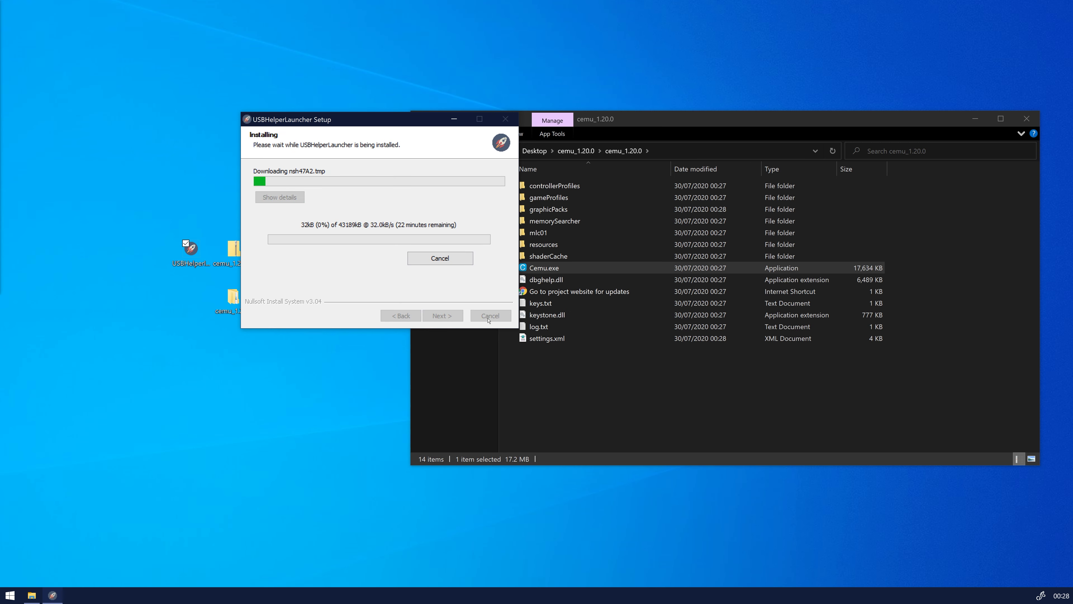
Switch the open folder window to This PC while the USBHelperLauncher installation runs
{"action": "left_click", "coordinate": [487, 363]}
{"action": "left_click", "coordinate": [448, 303]}
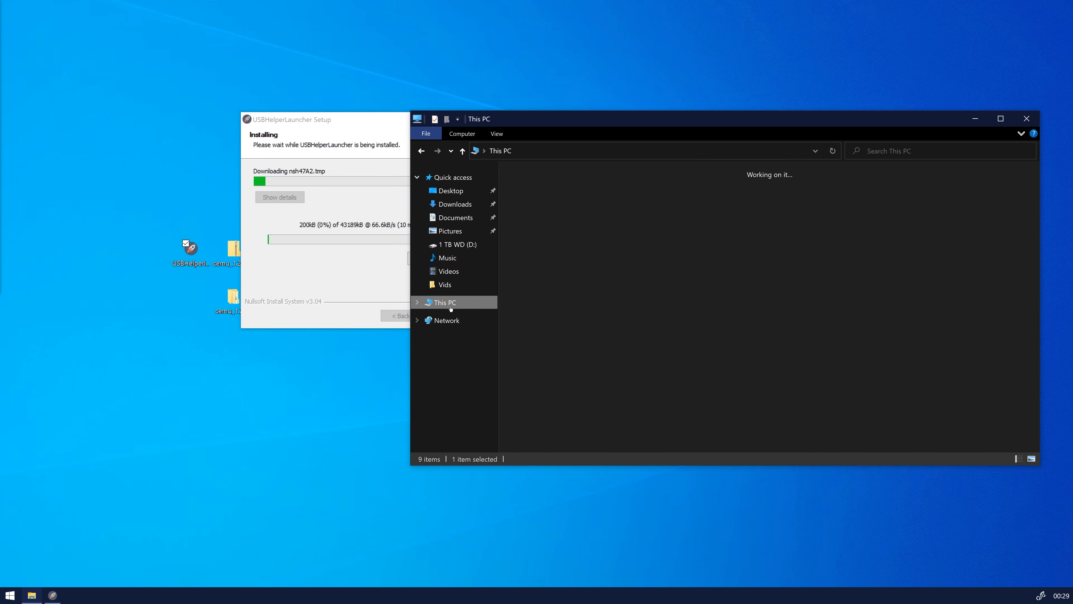
{"action": "left_click", "coordinate": [405, 287]}
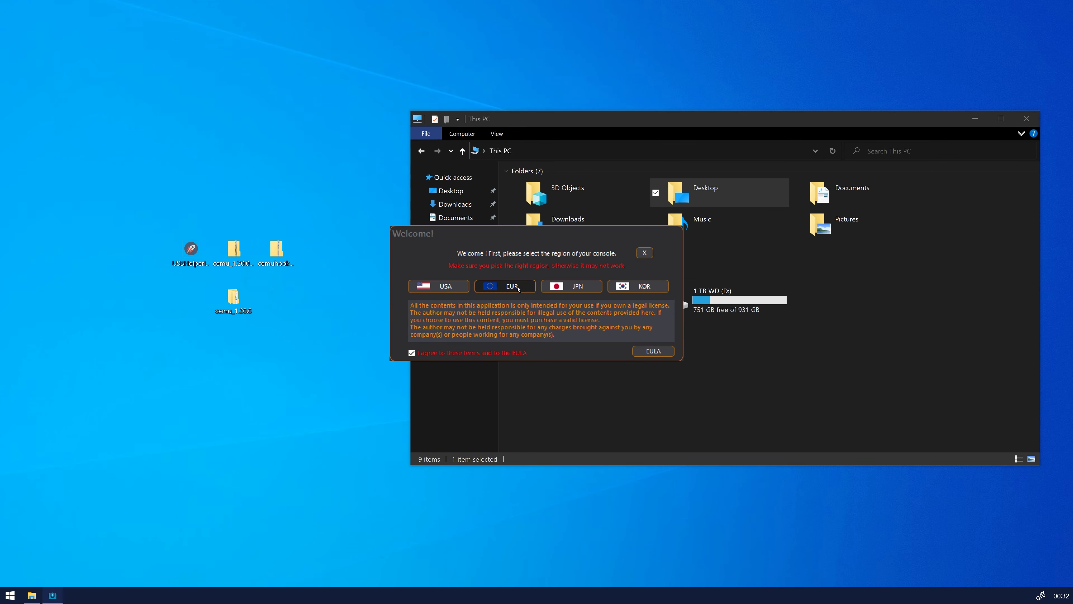
Choose EUR as the console region and proceed to selecting the game storage location
{"action": "left_click", "coordinate": [505, 286]}
{"action": "left_click", "coordinate": [629, 271]}
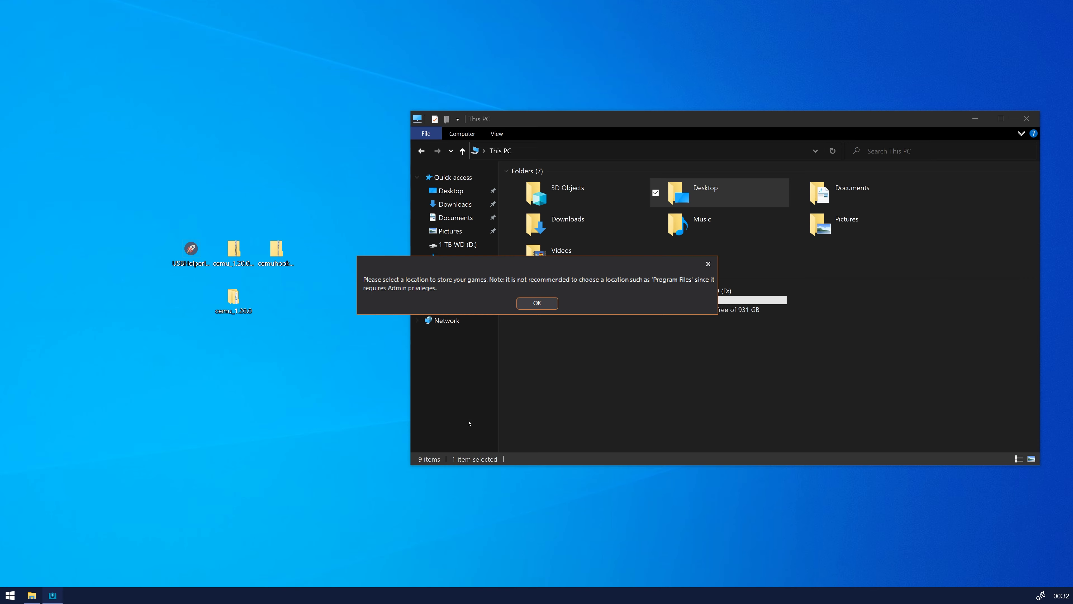
{"action": "left_click", "coordinate": [549, 304]}
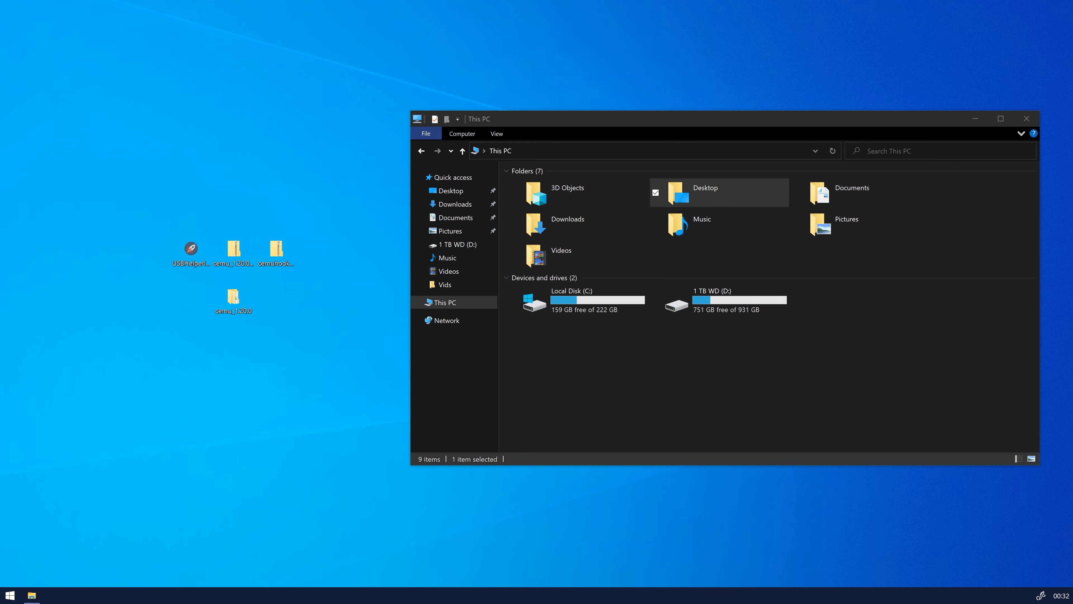
Create a folder named Emulation inside the Games folder on the 1 TB WD (D:) drive
{"action": "double_click", "coordinate": [532, 347]}
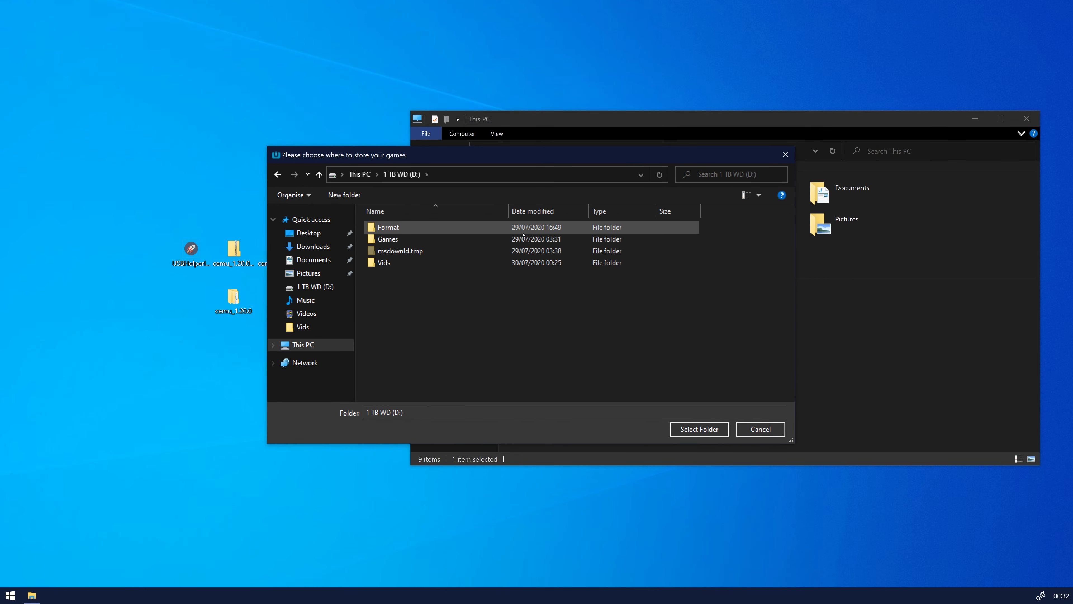
{"action": "double_click", "coordinate": [523, 238]}
{"action": "right_click", "coordinate": [501, 312]}
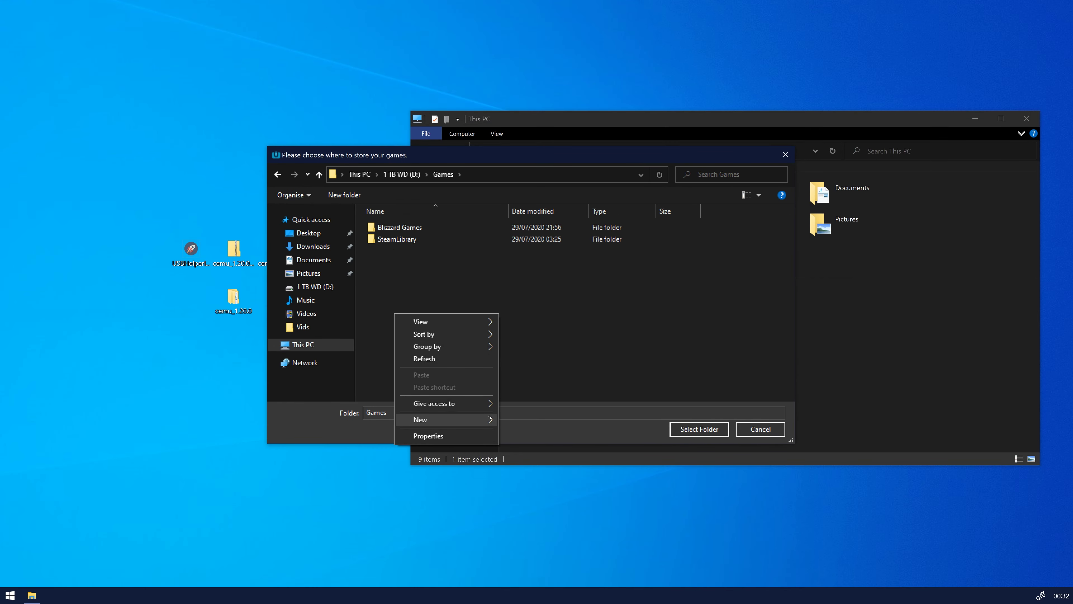
{"action": "right_click", "coordinate": [378, 365]}
{"action": "mouse_move", "coordinate": [473, 471]}
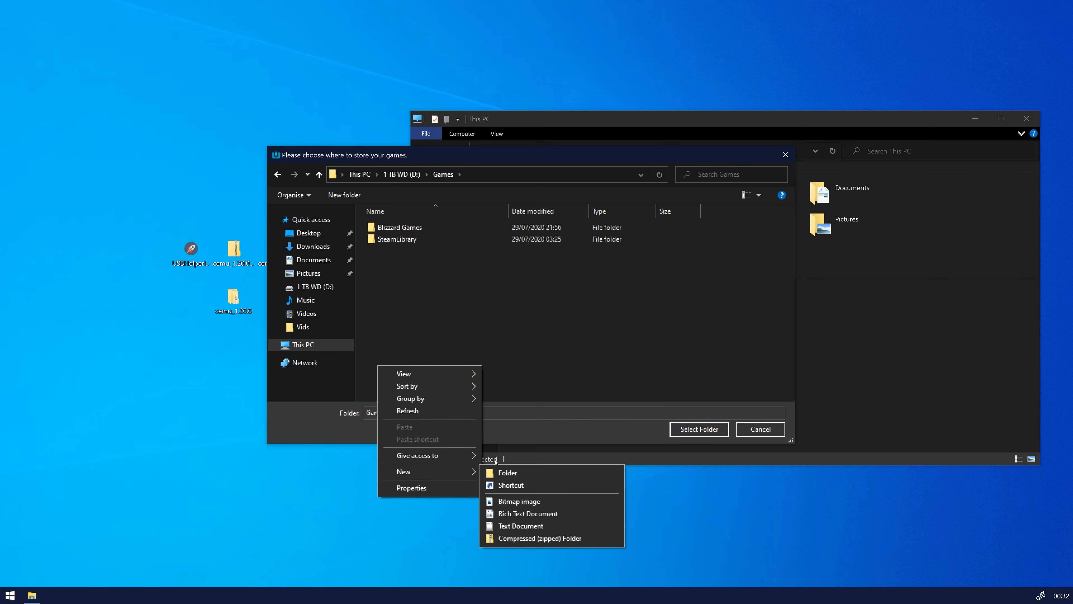
{"action": "left_click", "coordinate": [549, 473]}
{"action": "type", "text": "Emulation"}
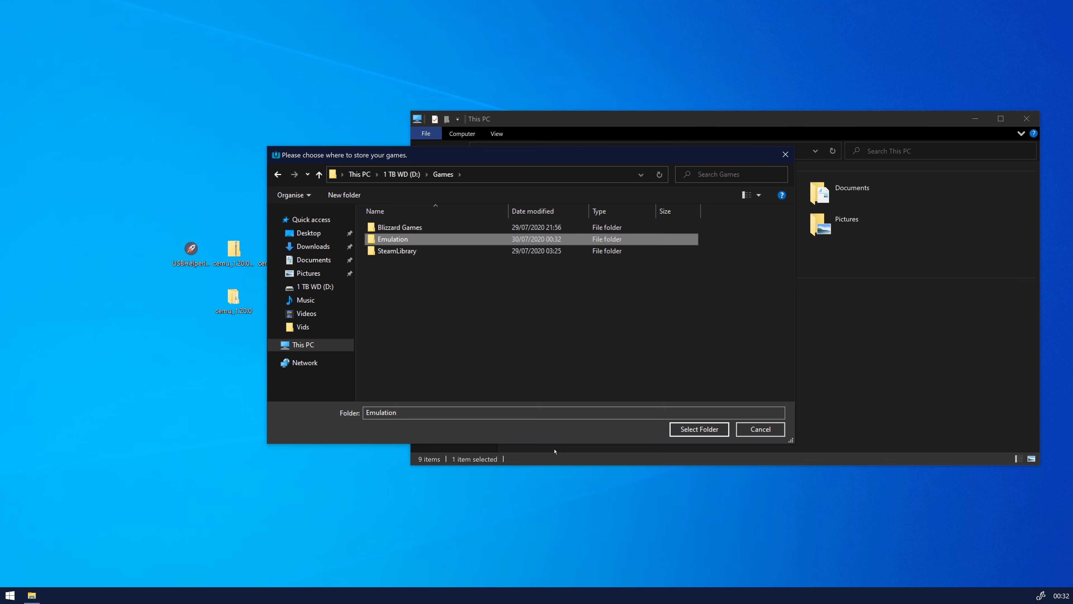
Create a folder named Cemu inside Emulation and select it as the game storage location
{"action": "double_click", "coordinate": [431, 239]}
{"action": "right_click", "coordinate": [430, 270]}
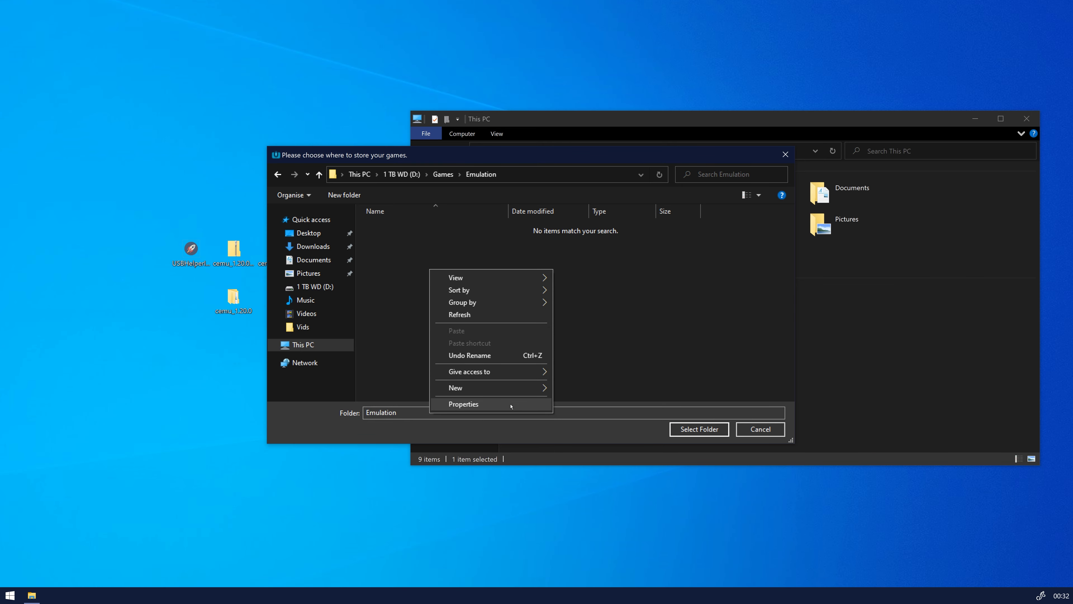
{"action": "mouse_move", "coordinate": [506, 388]}
{"action": "left_click", "coordinate": [571, 390]}
{"action": "type", "text": "Cemu"}
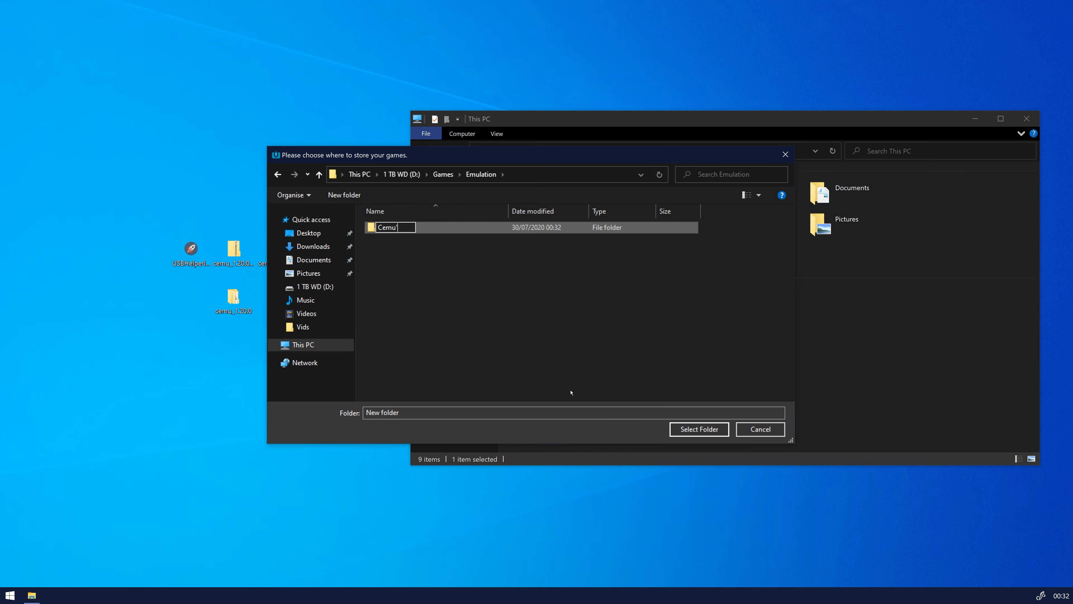
{"action": "key", "text": "Return"}
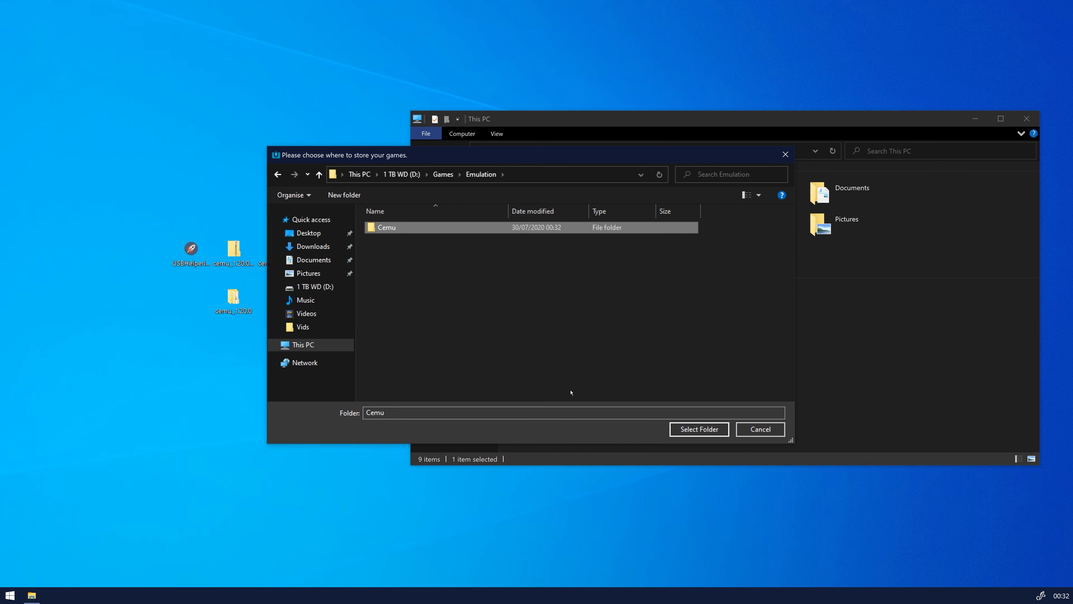
{"action": "key", "text": "Return"}
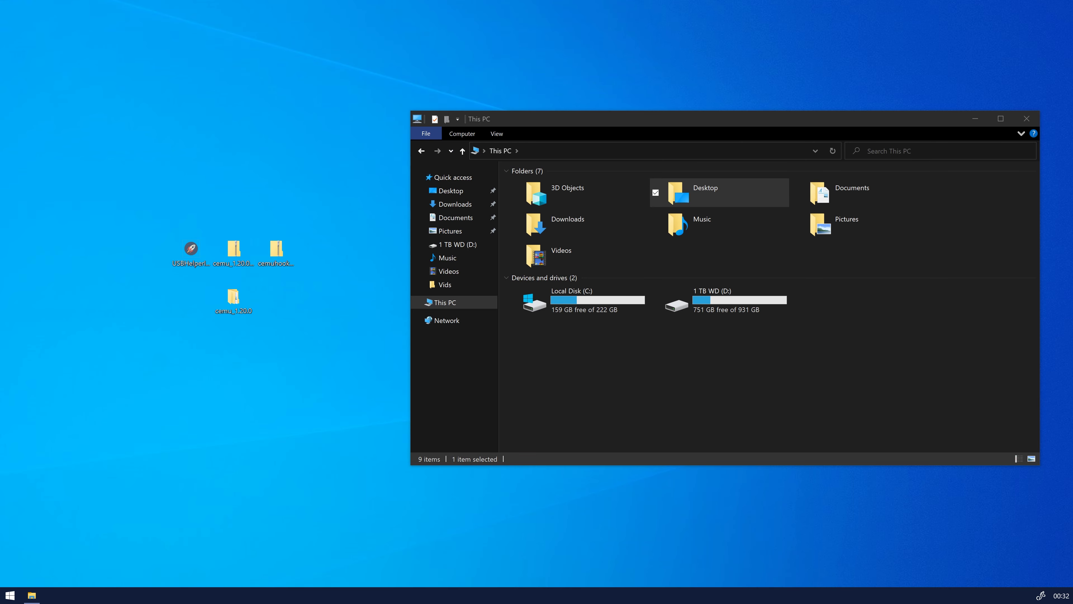
Submit the Wii U title key site in the Ticket dialog and bring the Wii U USB Helper window into full view
{"action": "left_click_drag", "start_coordinate": [576, 144], "coordinate": [643, 164]}
{"action": "left_click", "coordinate": [572, 286]}
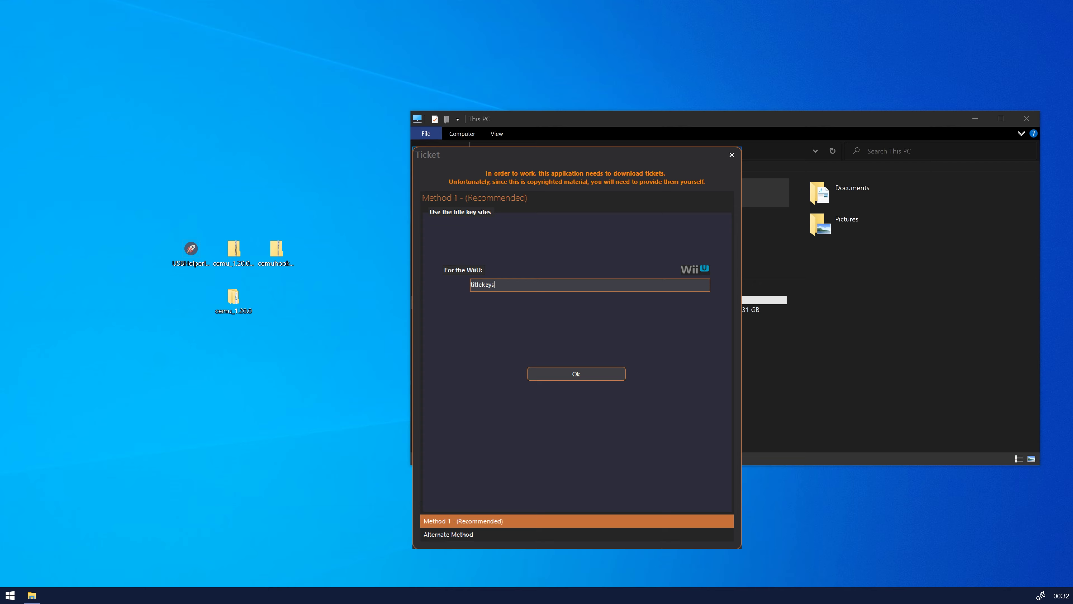
{"action": "key", "text": "Return"}
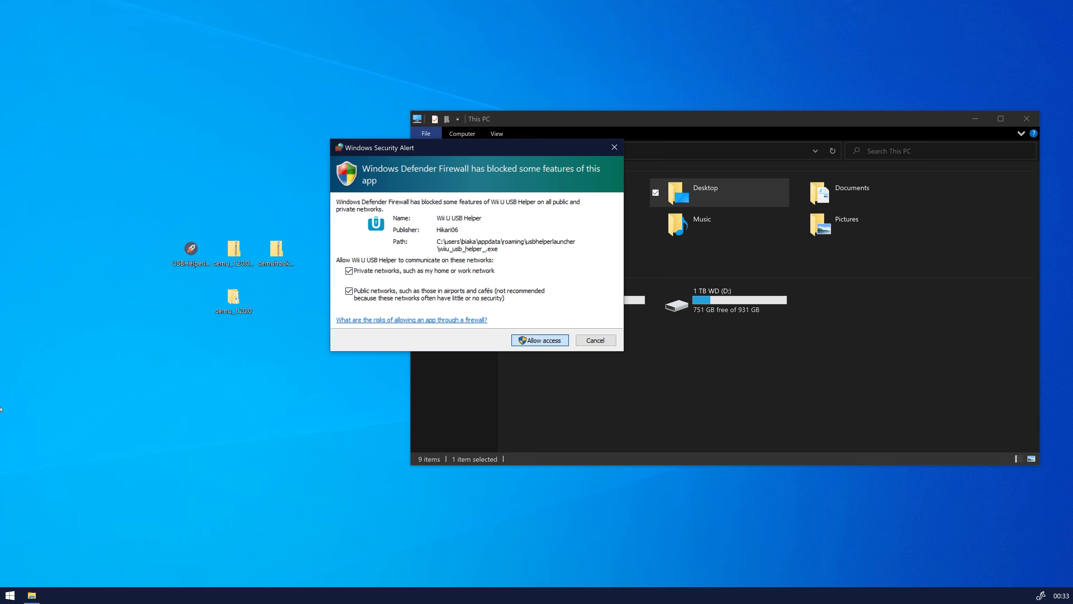
{"action": "left_click_drag", "start_coordinate": [0, 46], "coordinate": [535, 66]}
Search the game library for mario and select SUPER MARIO 3D WORLD
{"action": "left_click", "coordinate": [239, 163]}
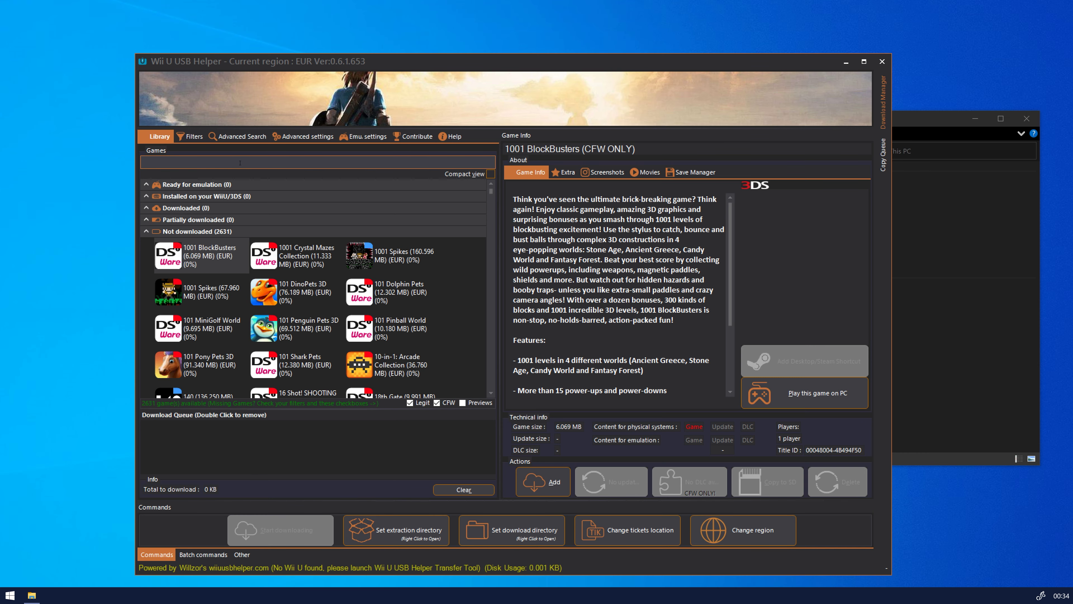
{"action": "type", "text": "sma"}
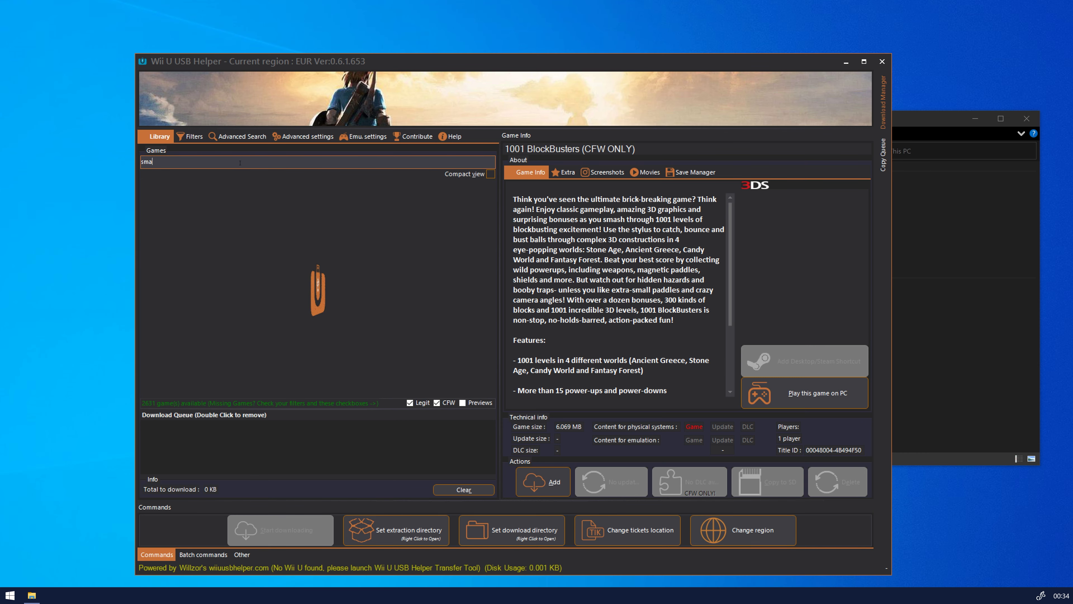
{"action": "type", "text": "sh"}
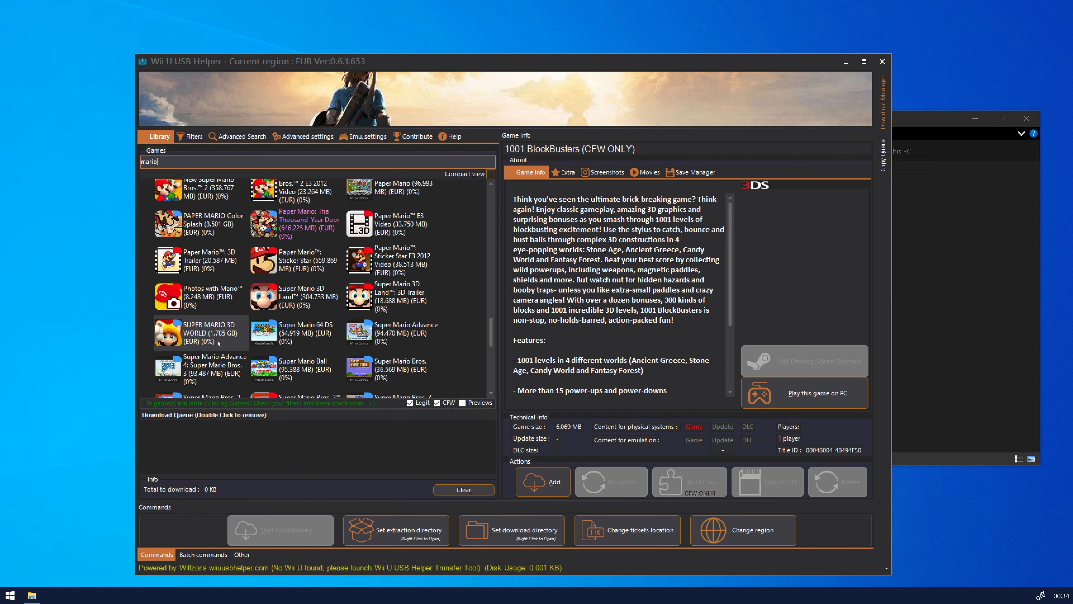
{"action": "left_click", "coordinate": [219, 342]}
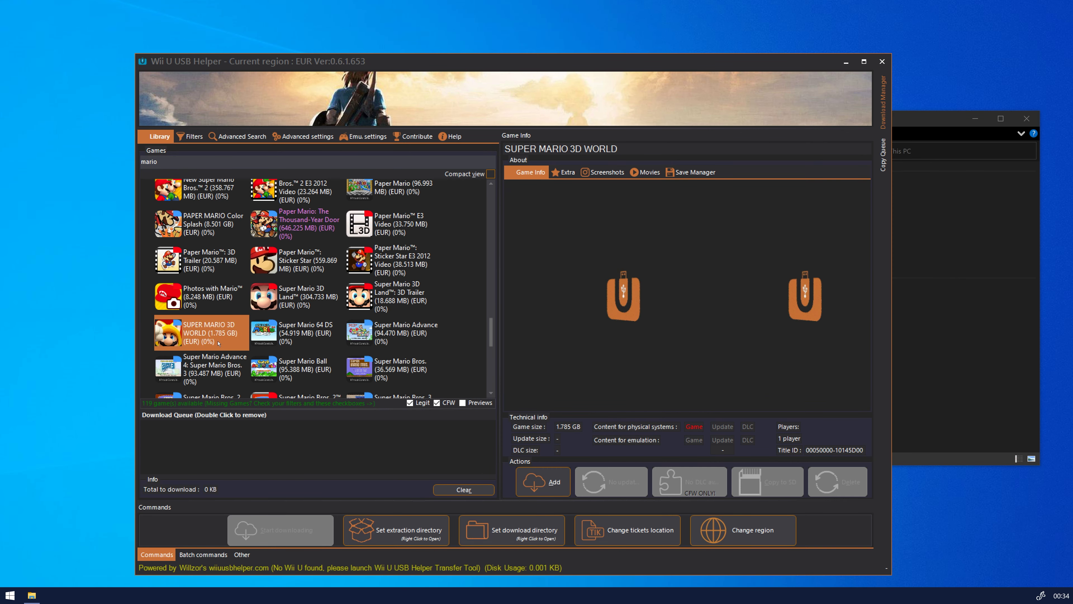
Add SUPER MARIO 3D WORLD to the download queue
{"action": "right_click", "coordinate": [219, 343]}
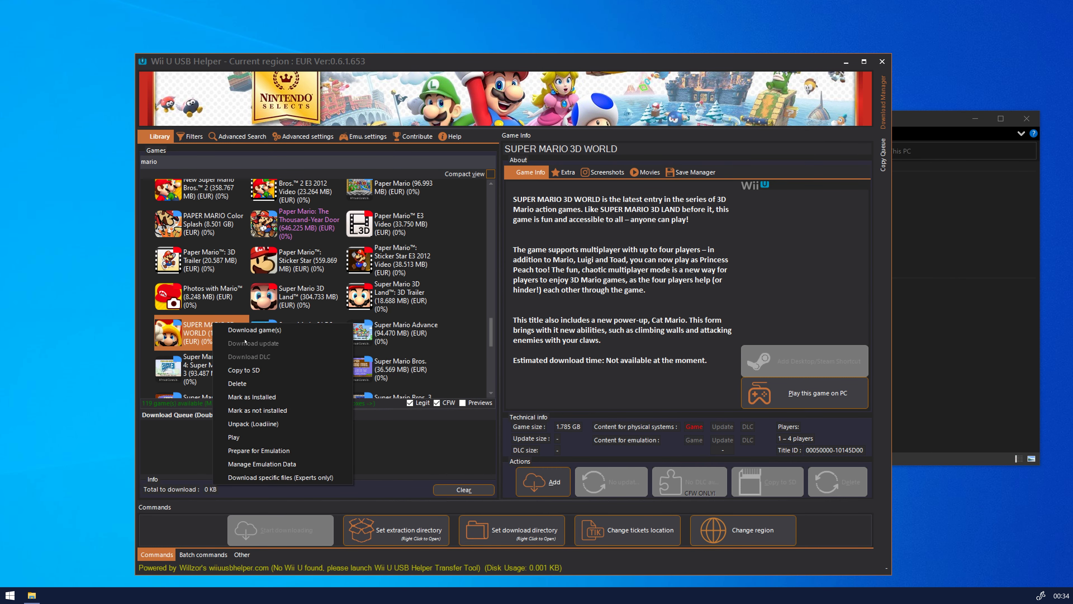
{"action": "left_click", "coordinate": [193, 340]}
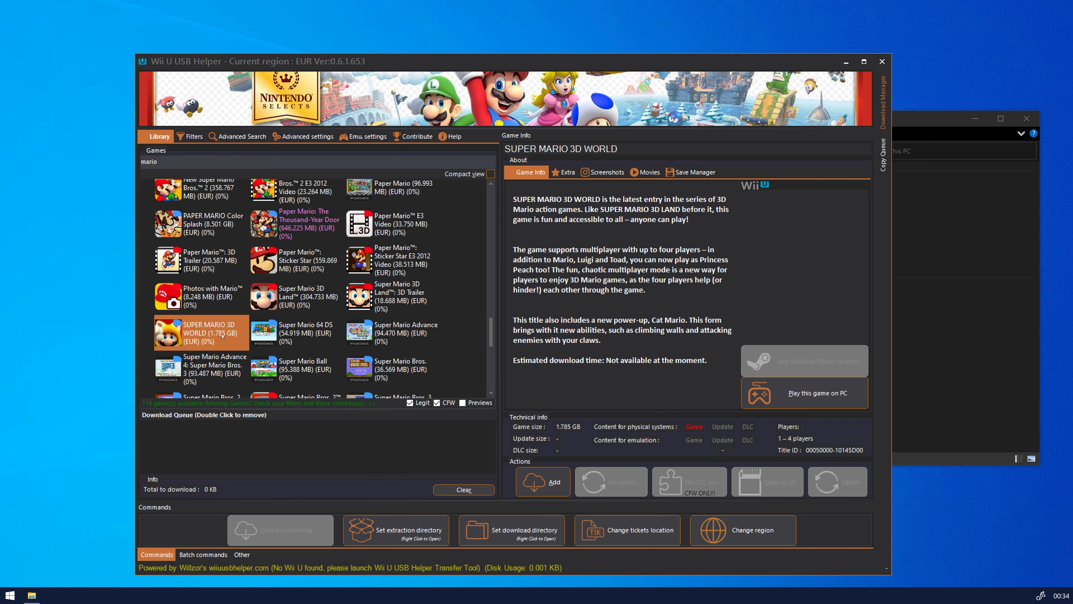
{"action": "right_click", "coordinate": [223, 337]}
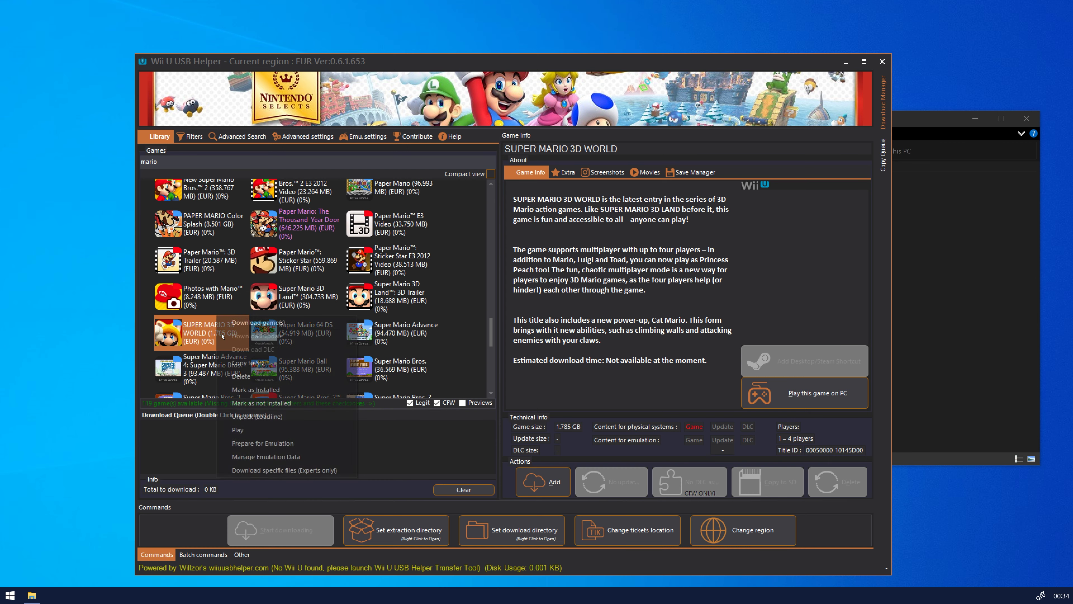
{"action": "left_click", "coordinate": [290, 322]}
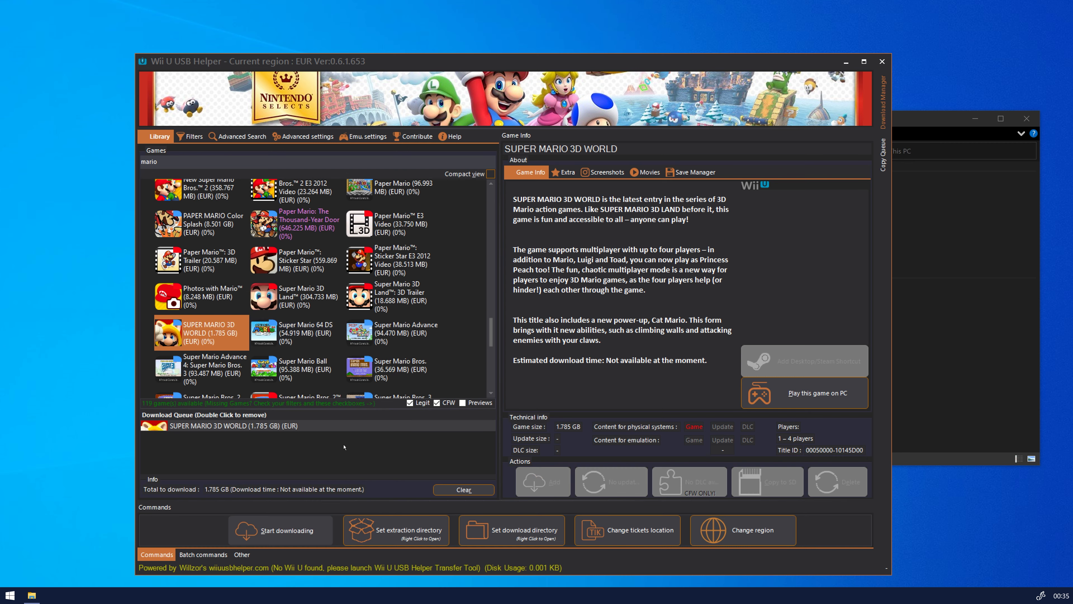
Create a folder named DL inside the Cemu folder and select it as the game download location
{"action": "left_click", "coordinate": [473, 537]}
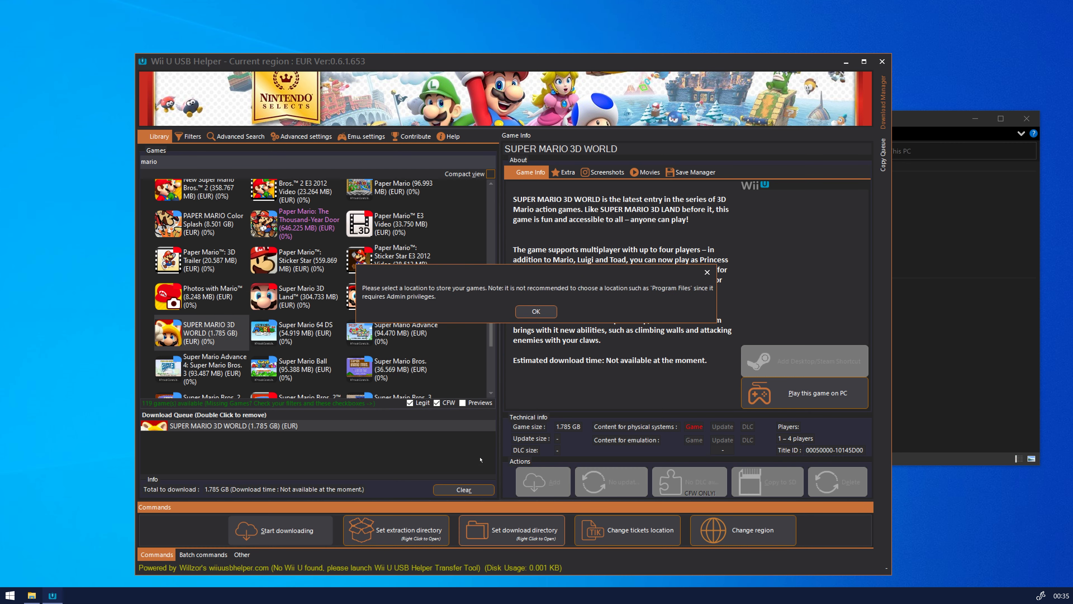
{"action": "left_click", "coordinate": [527, 312]}
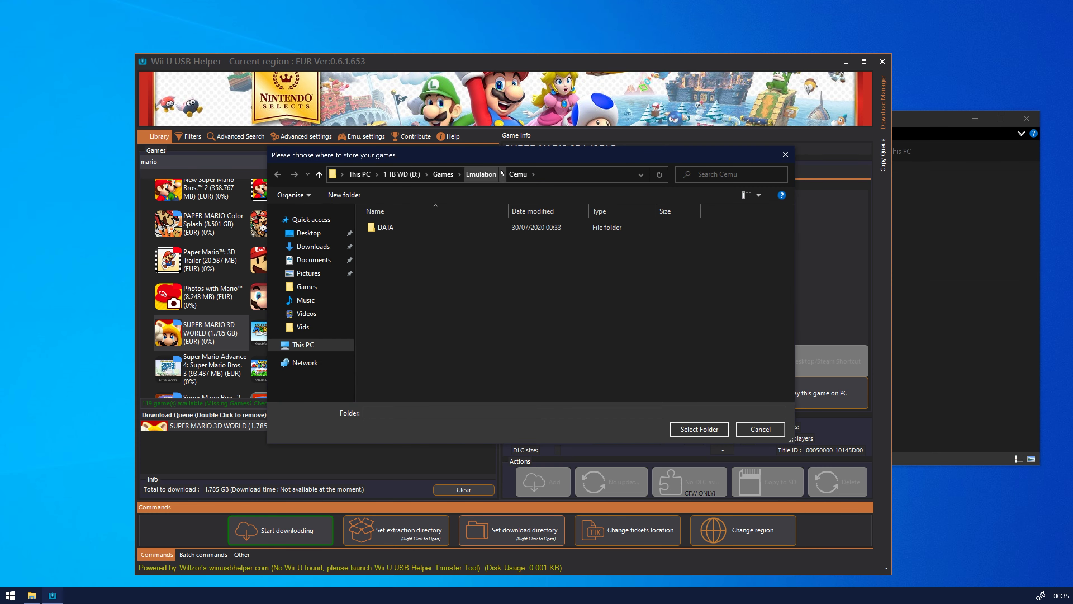
{"action": "right_click", "coordinate": [451, 311]}
{"action": "mouse_move", "coordinate": [435, 422]}
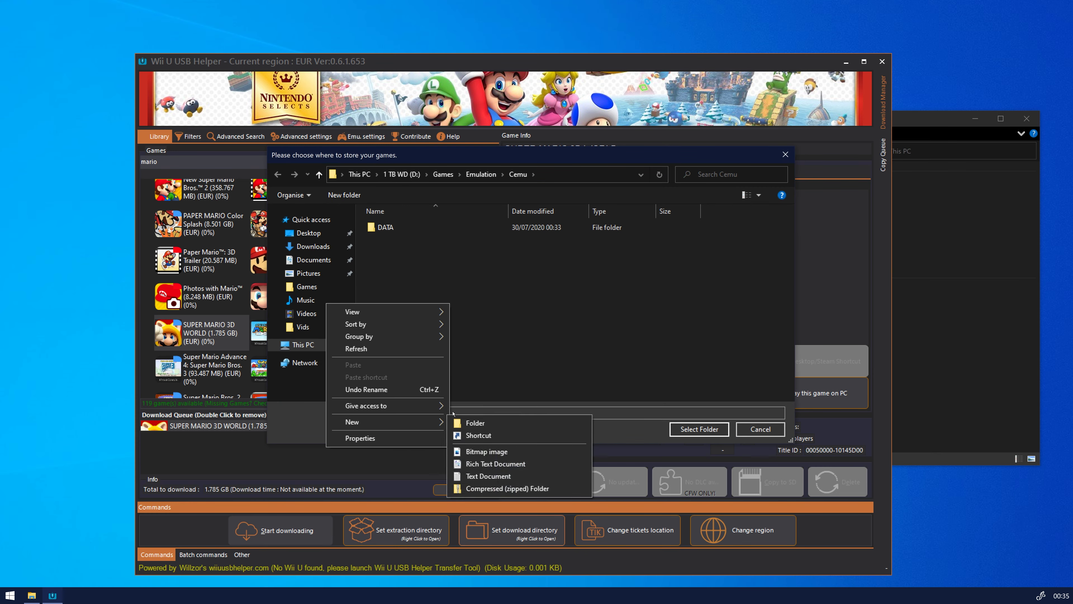
{"action": "left_click", "coordinate": [502, 422]}
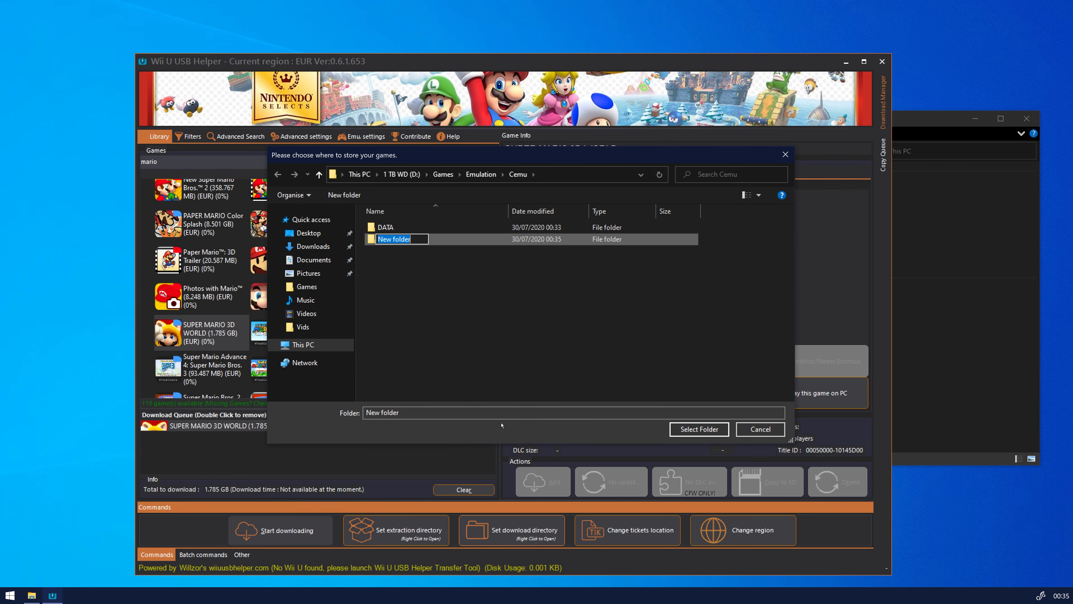
{"action": "type", "text": "DL"}
{"action": "key", "text": "Return"}
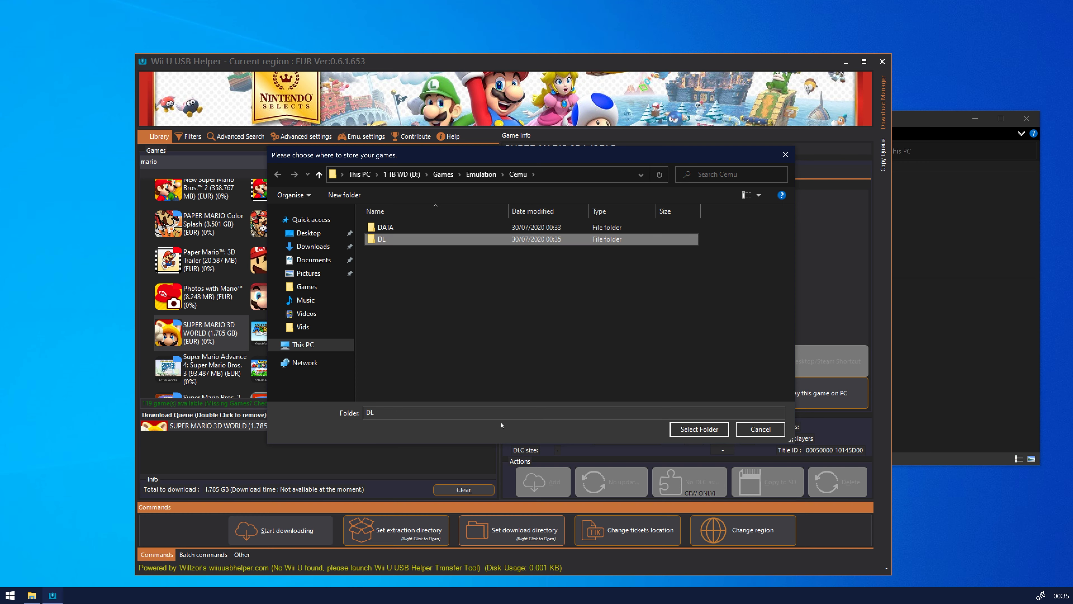
{"action": "left_click", "coordinate": [699, 428]}
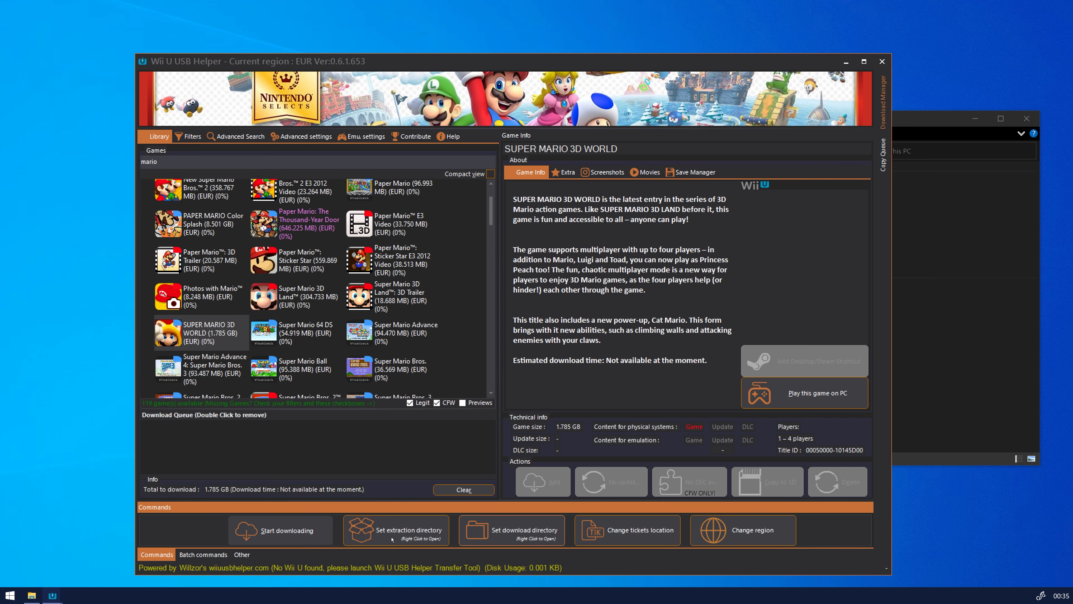
Create a folder named Ex inside the Cemu folder and select it as the extraction directory
{"action": "mouse_move", "coordinate": [52, 595]}
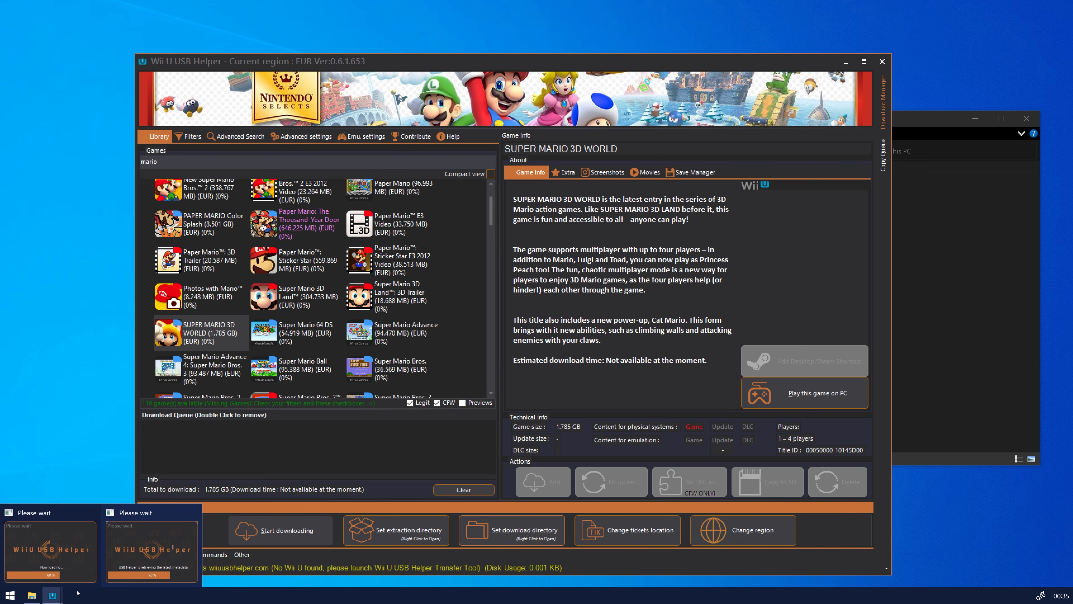
{"action": "mouse_move", "coordinate": [171, 574]}
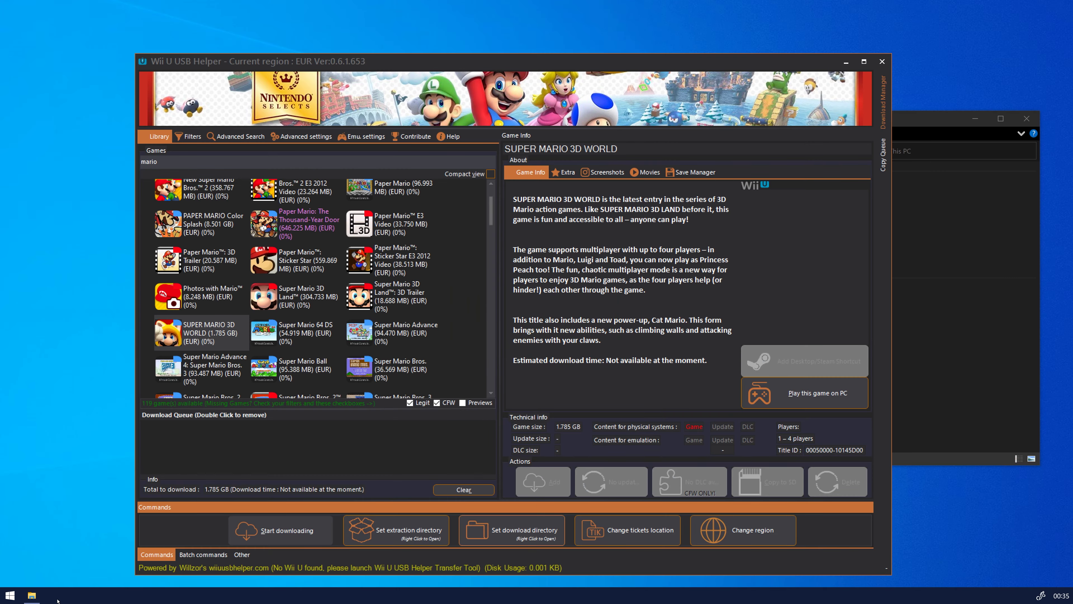
{"action": "left_click", "coordinate": [389, 533]}
{"action": "key", "text": "Escape"}
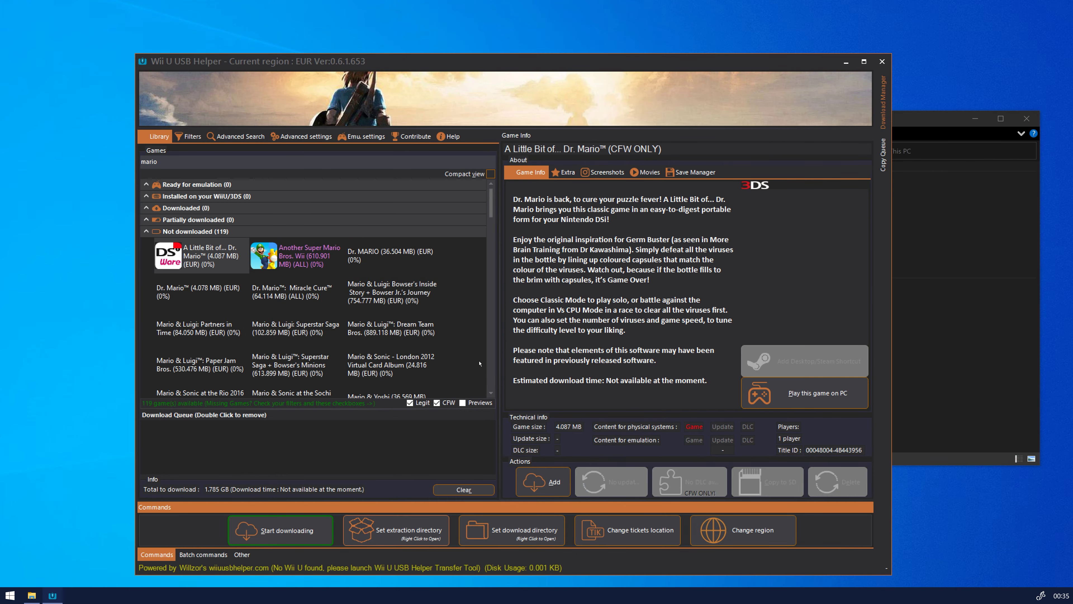
{"action": "left_click", "coordinate": [389, 534]}
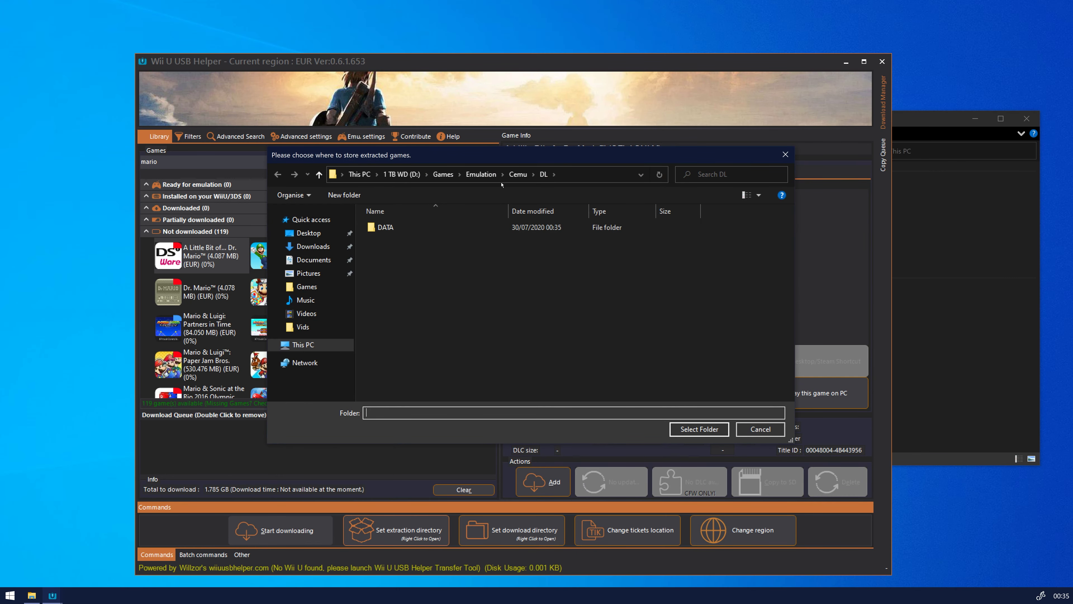
{"action": "right_click", "coordinate": [508, 271]}
{"action": "left_click", "coordinate": [520, 175]}
{"action": "right_click", "coordinate": [501, 310]}
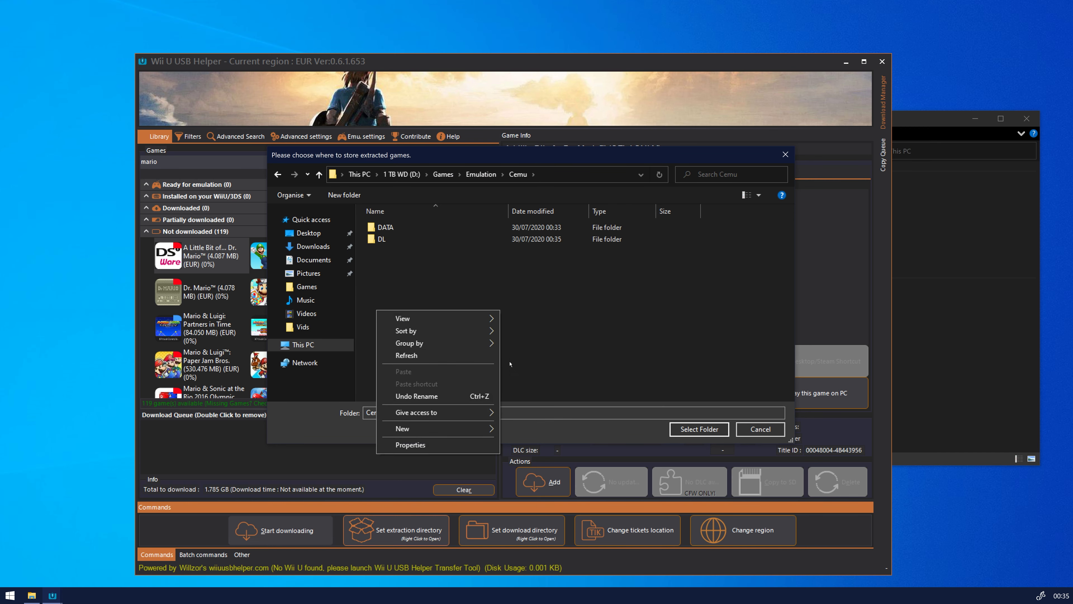
{"action": "mouse_move", "coordinate": [462, 428]}
{"action": "left_click", "coordinate": [524, 431]}
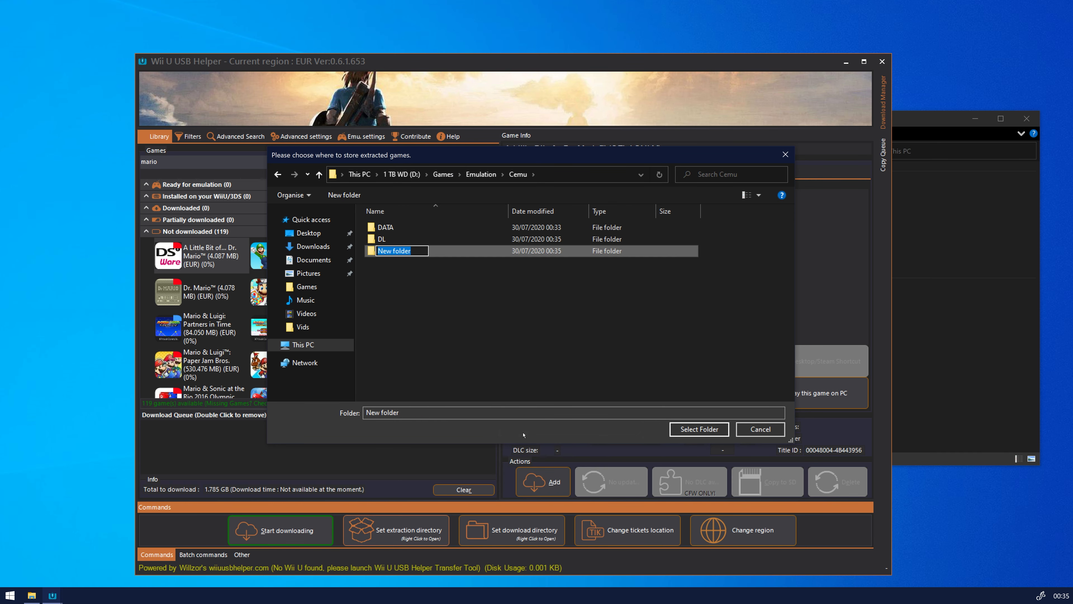
{"action": "type", "text": "Ex"}
{"action": "key", "text": "Return"}
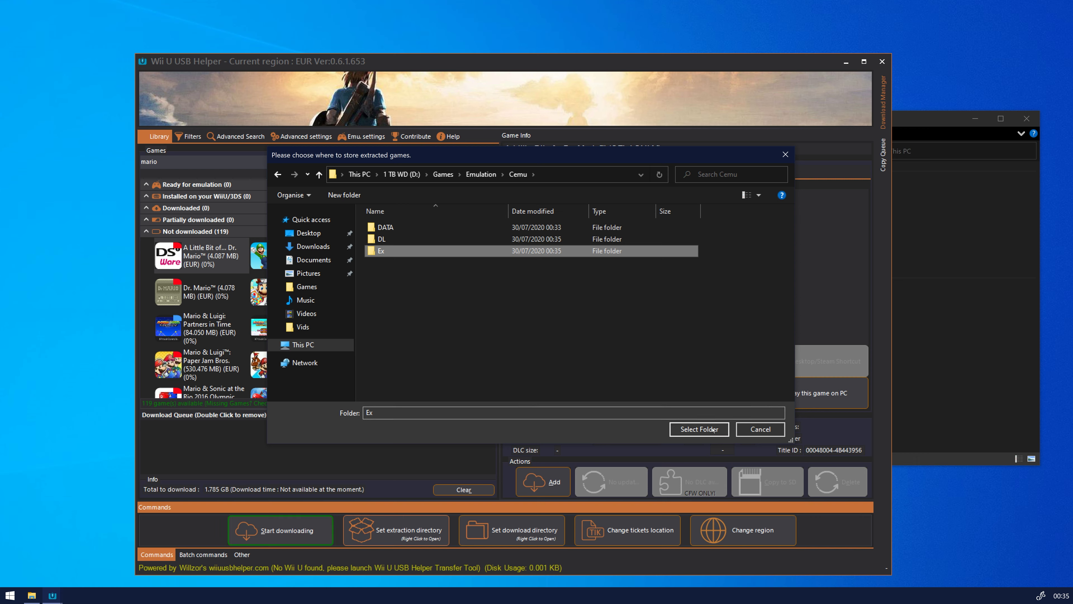
{"action": "left_click", "coordinate": [699, 429]}
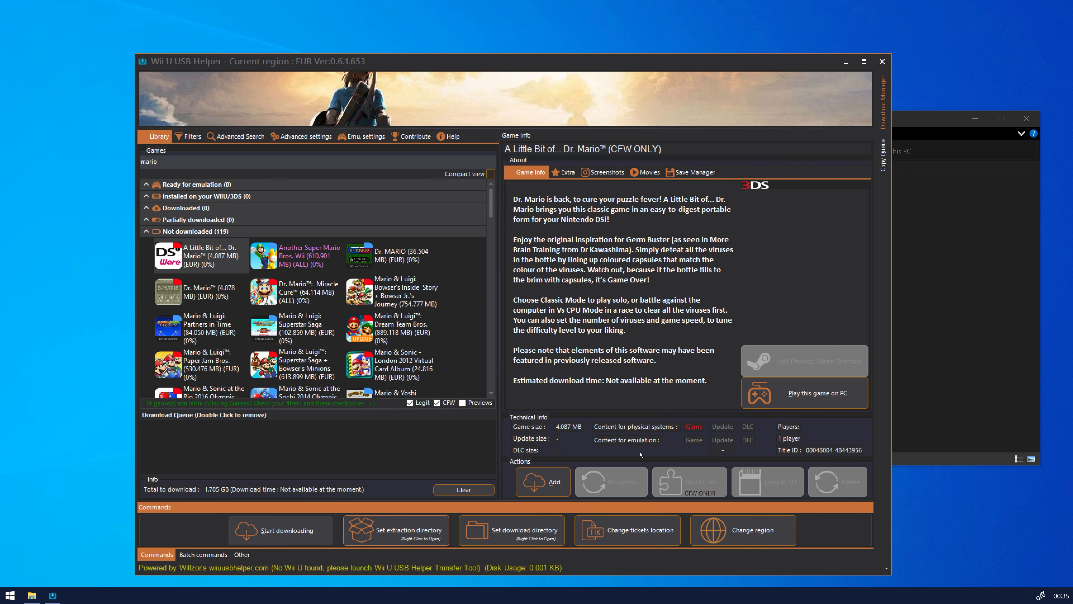
Start downloading the queued game with Unpack enabled on completion, and close the File Explorer window in the background
{"action": "left_click", "coordinate": [285, 540]}
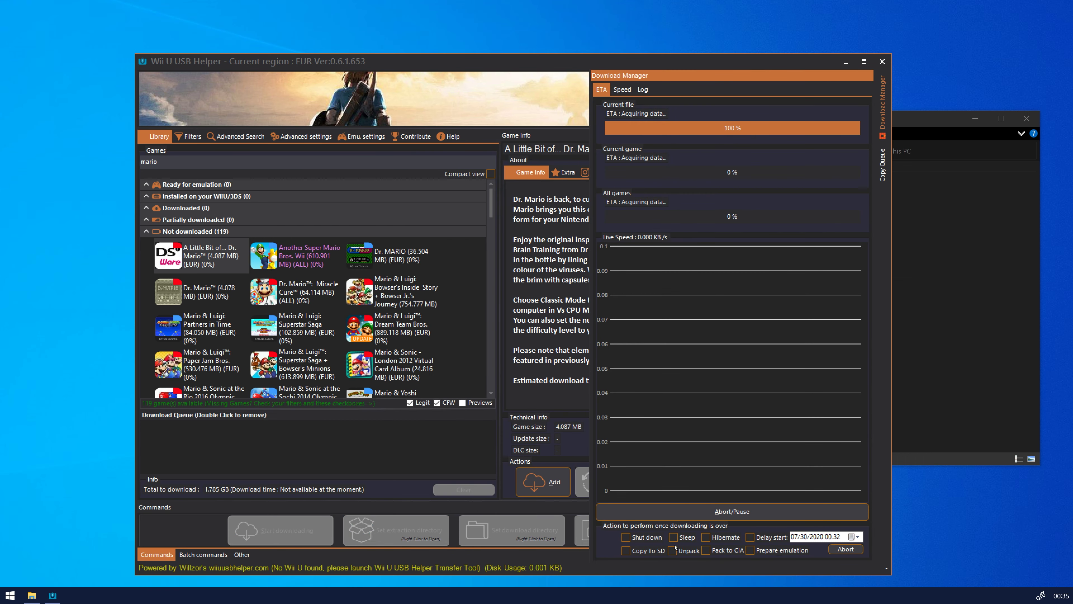
{"action": "left_click", "coordinate": [673, 549]}
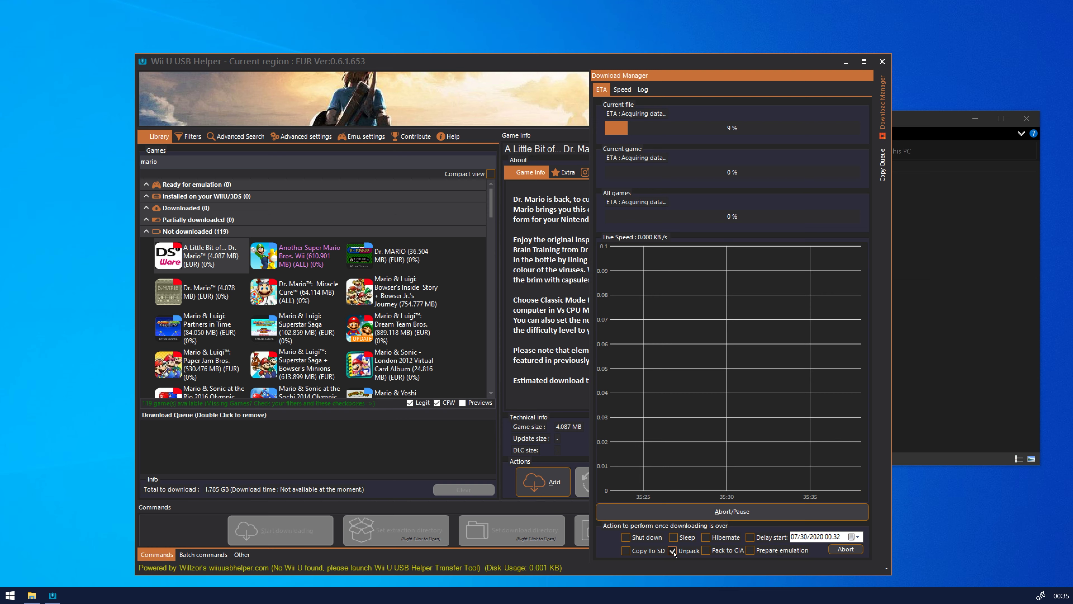
{"action": "left_click", "coordinate": [1042, 372]}
{"action": "left_click", "coordinate": [1034, 123]}
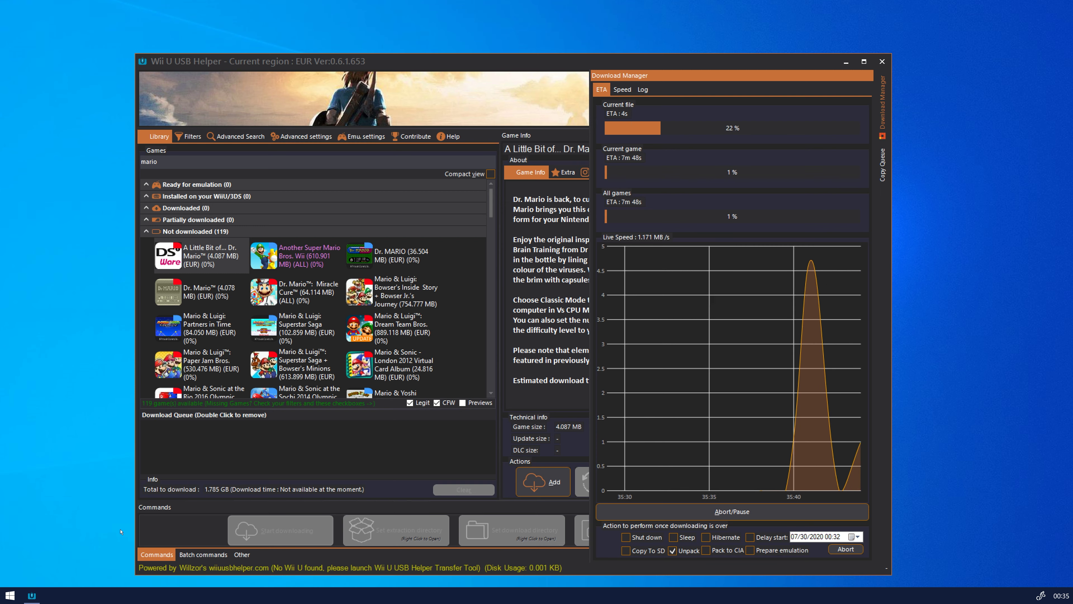
Open the cemu_1.20.0 folder from the desktop and launch Cemu.exe from its inner folder
{"action": "left_click", "coordinate": [9, 595]}
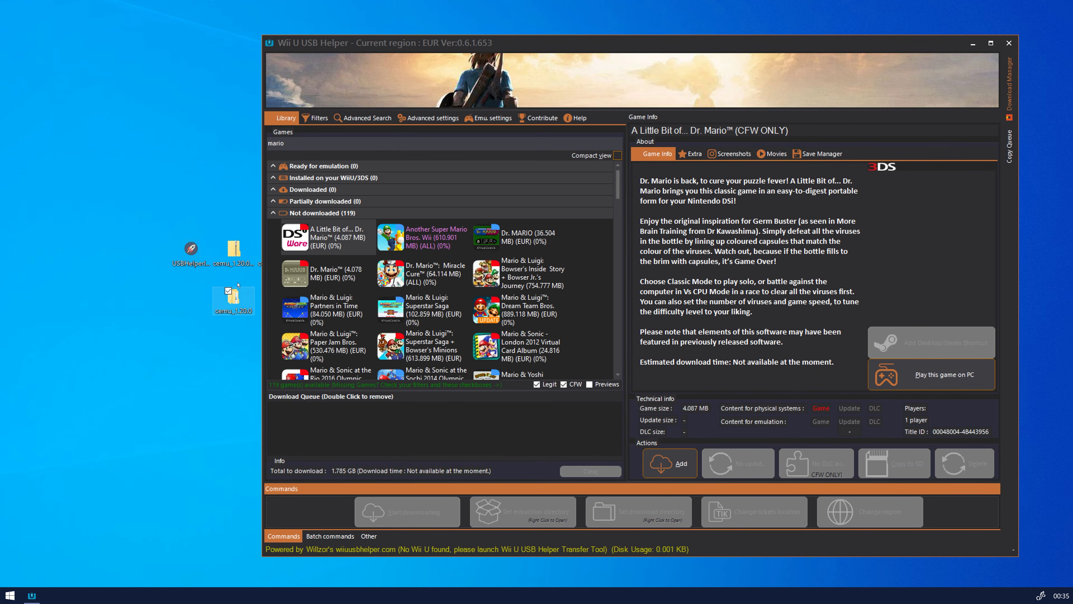
{"action": "double_click", "coordinate": [237, 287]}
{"action": "double_click", "coordinate": [139, 187]}
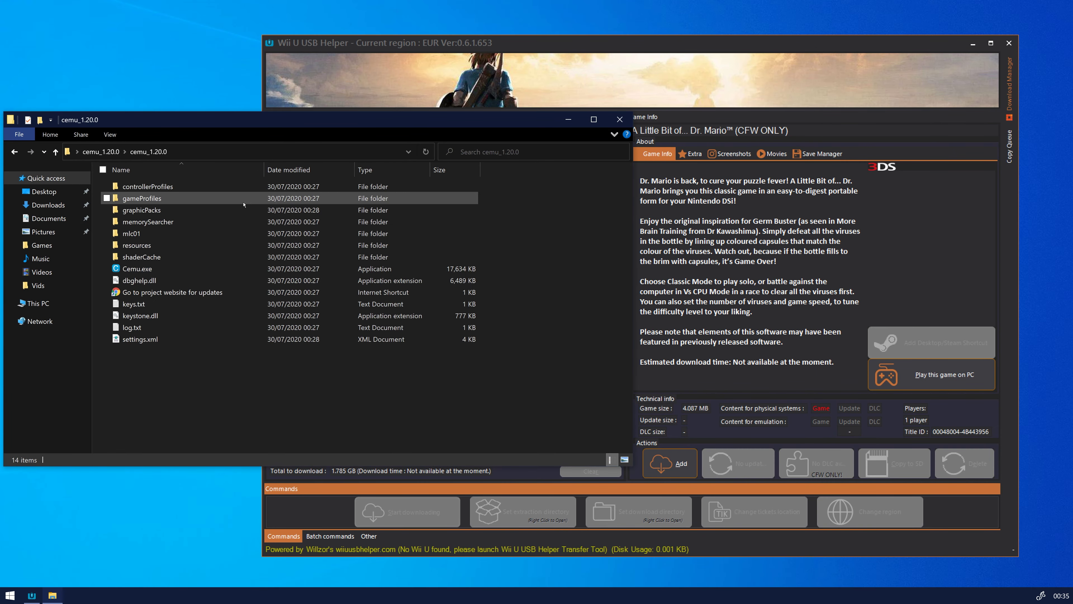
{"action": "double_click", "coordinate": [160, 270]}
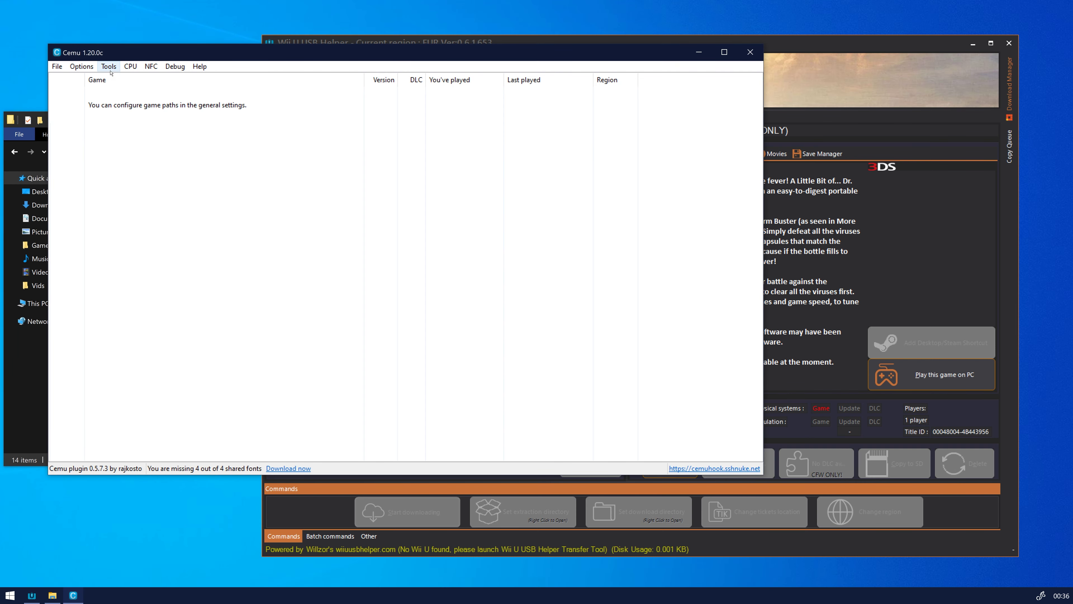
Add D:\Games\Emulation\Cemu\Ex as a game path in Cemu's general settings and close the settings
{"action": "left_click", "coordinate": [82, 66]}
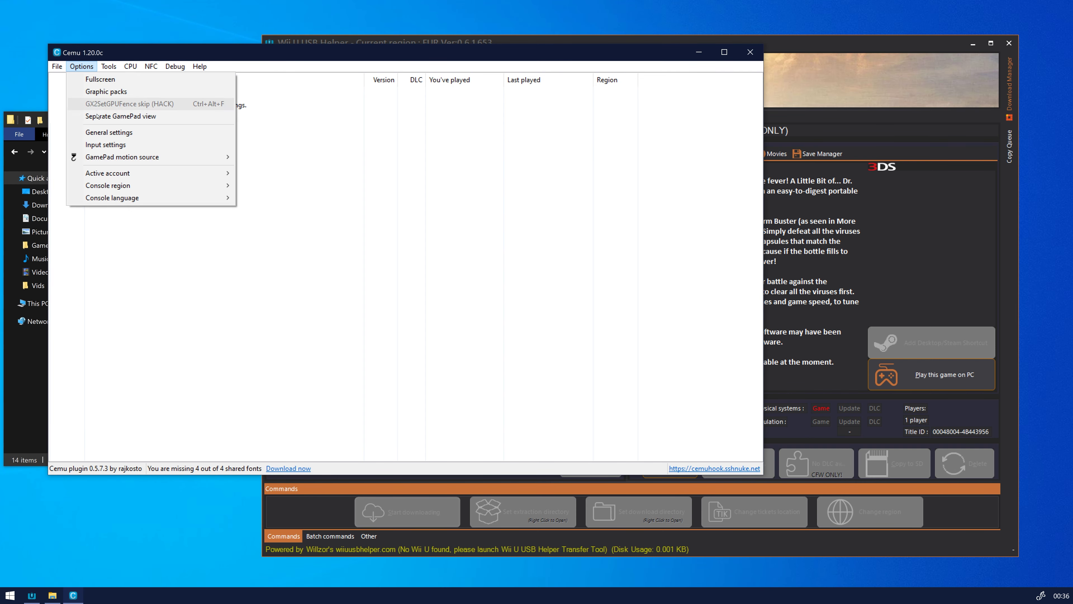
{"action": "left_click", "coordinate": [110, 133]}
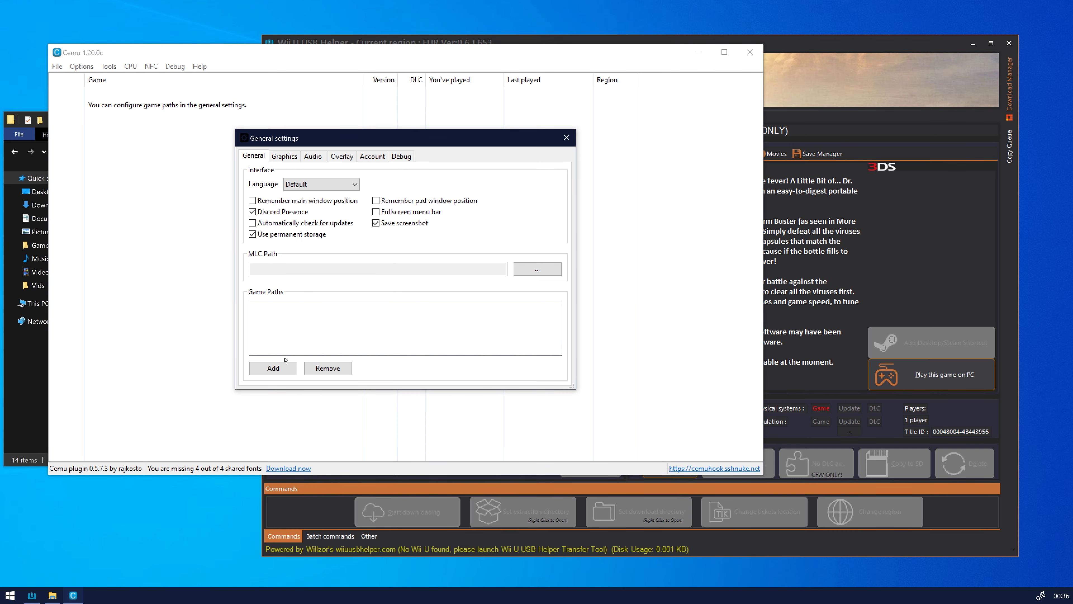
{"action": "left_click", "coordinate": [281, 367]}
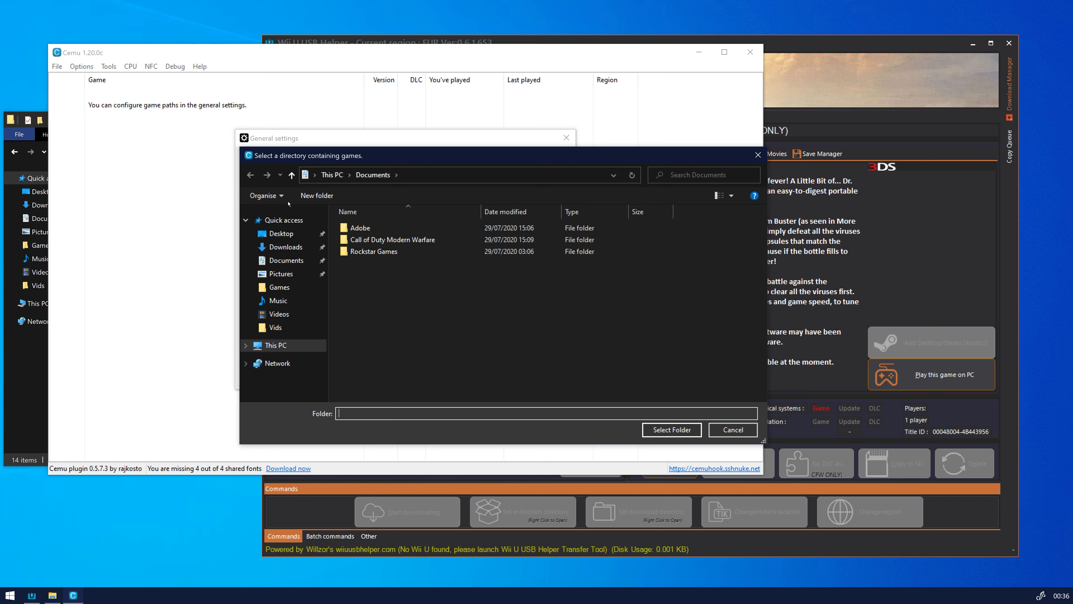
{"action": "left_click", "coordinate": [275, 345]}
{"action": "left_click", "coordinate": [491, 336]}
{"action": "double_click", "coordinate": [490, 337]}
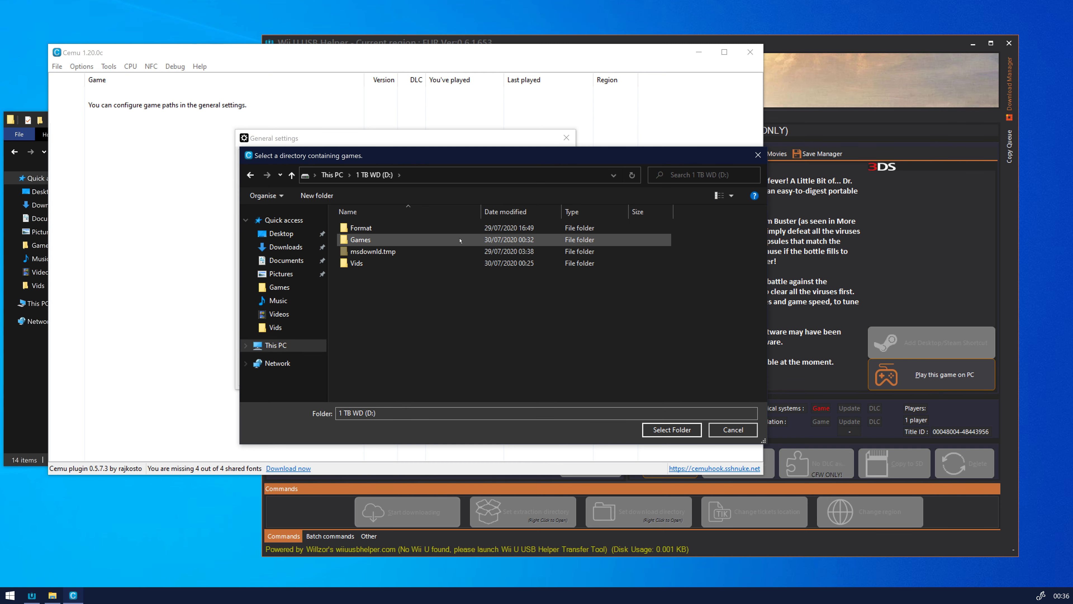
{"action": "double_click", "coordinate": [450, 241]}
{"action": "double_click", "coordinate": [448, 241]}
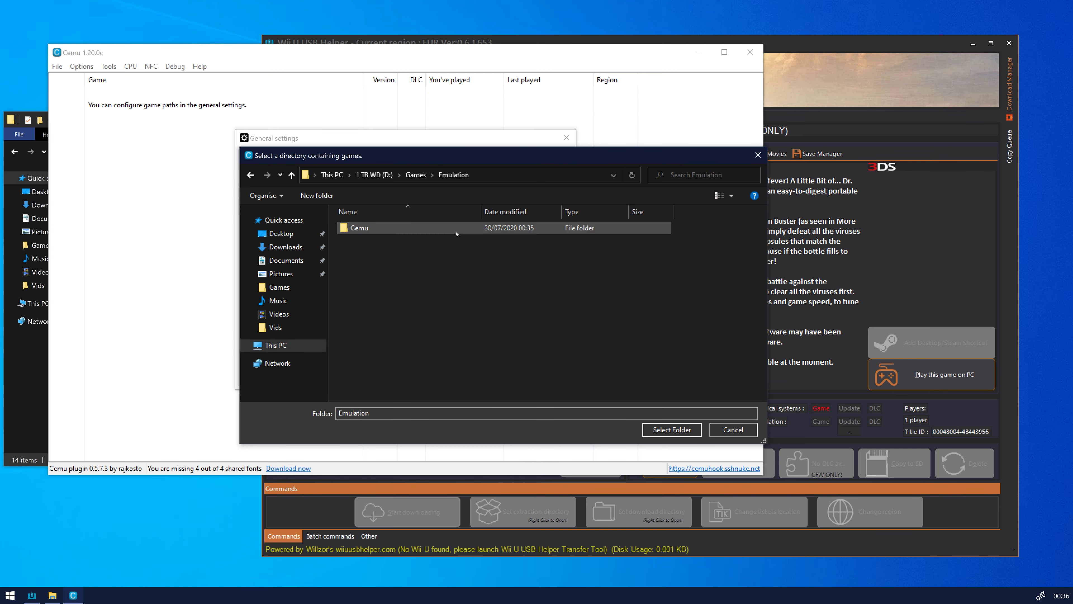
{"action": "double_click", "coordinate": [461, 230]}
{"action": "left_click", "coordinate": [462, 251]}
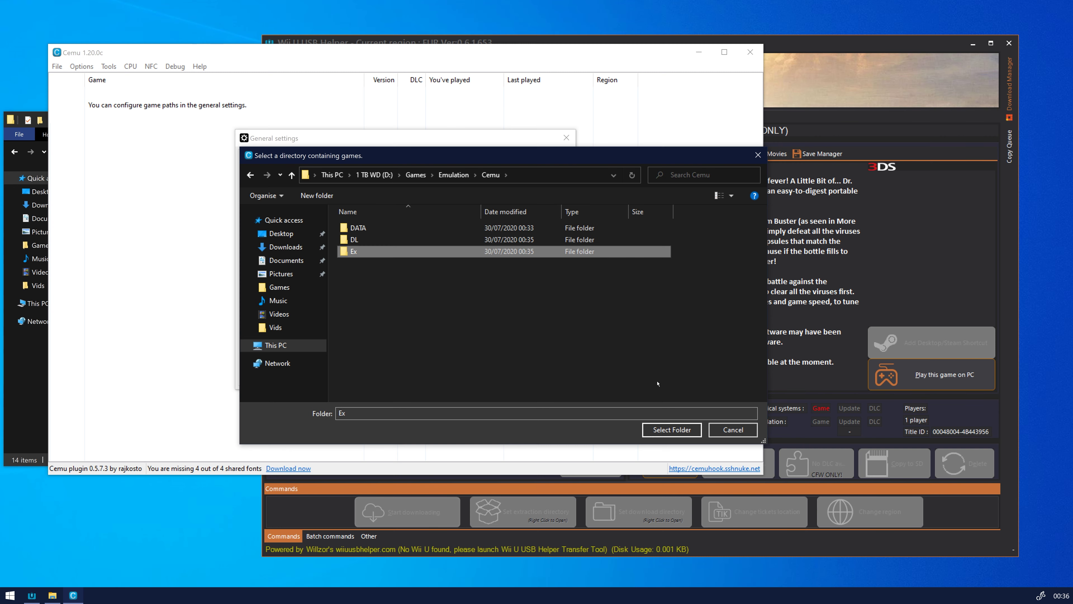
{"action": "left_click", "coordinate": [672, 429]}
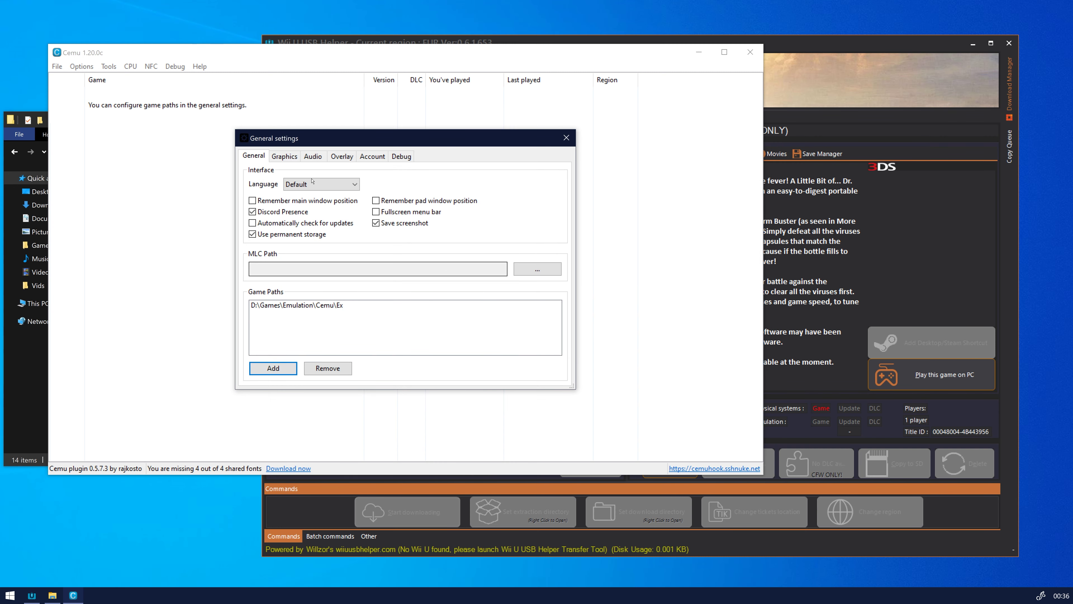
{"action": "left_click", "coordinate": [566, 137]}
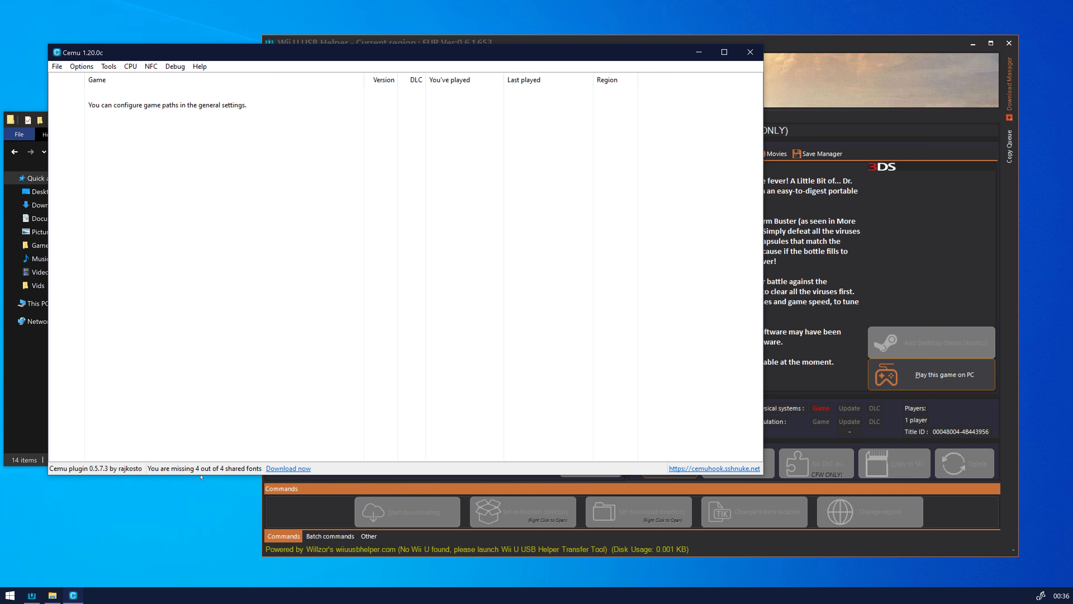
Download the missing shared fonts in Cemu, and check the game's download progress in Wii U USB Helper
{"action": "left_click", "coordinate": [289, 468]}
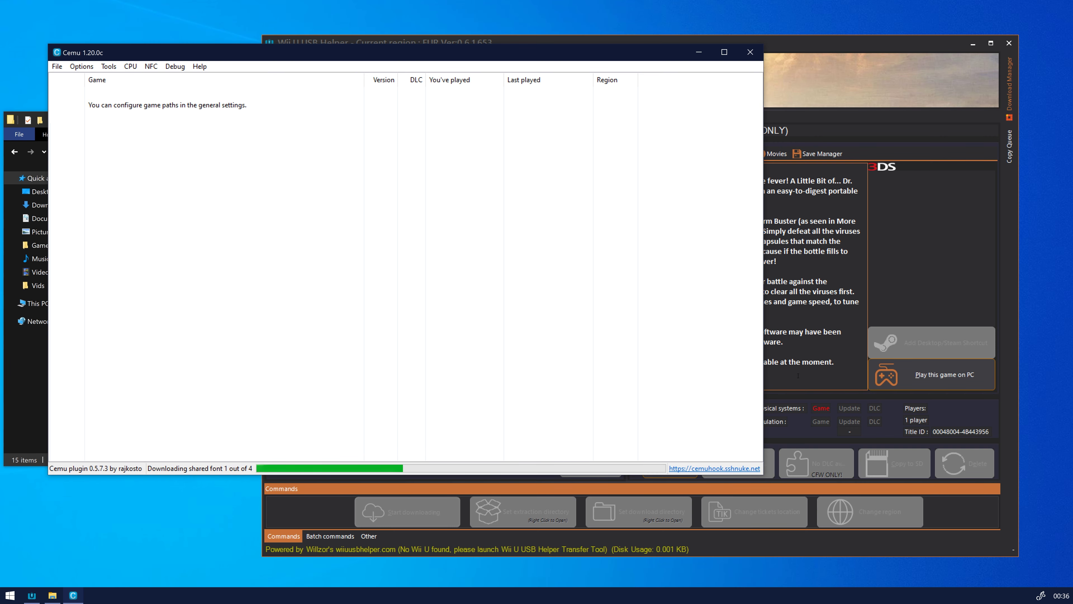
{"action": "left_click", "coordinate": [1009, 111]}
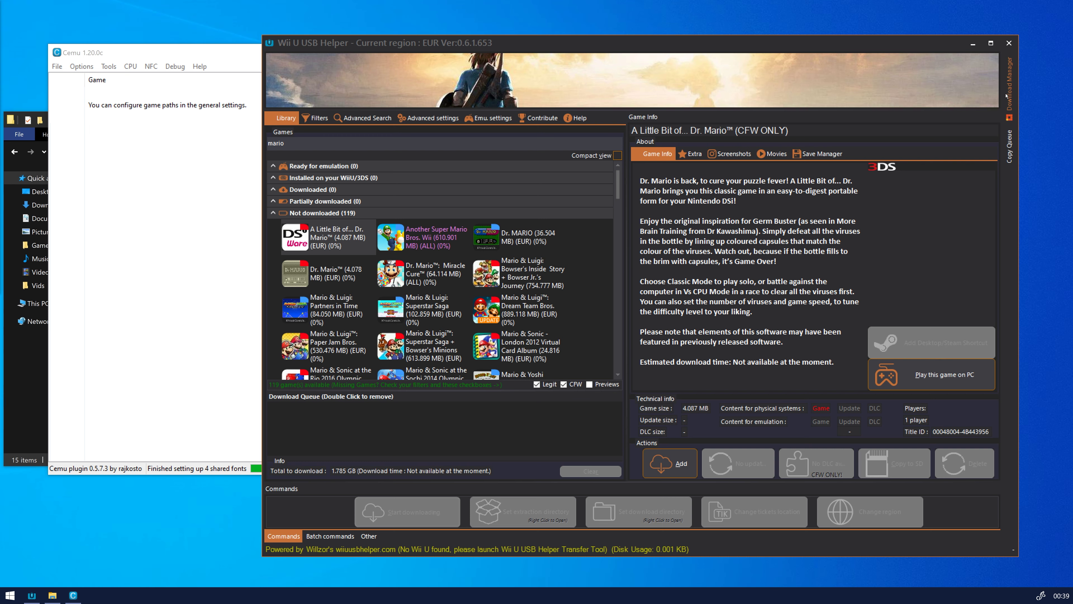
{"action": "mouse_move", "coordinate": [1009, 108]}
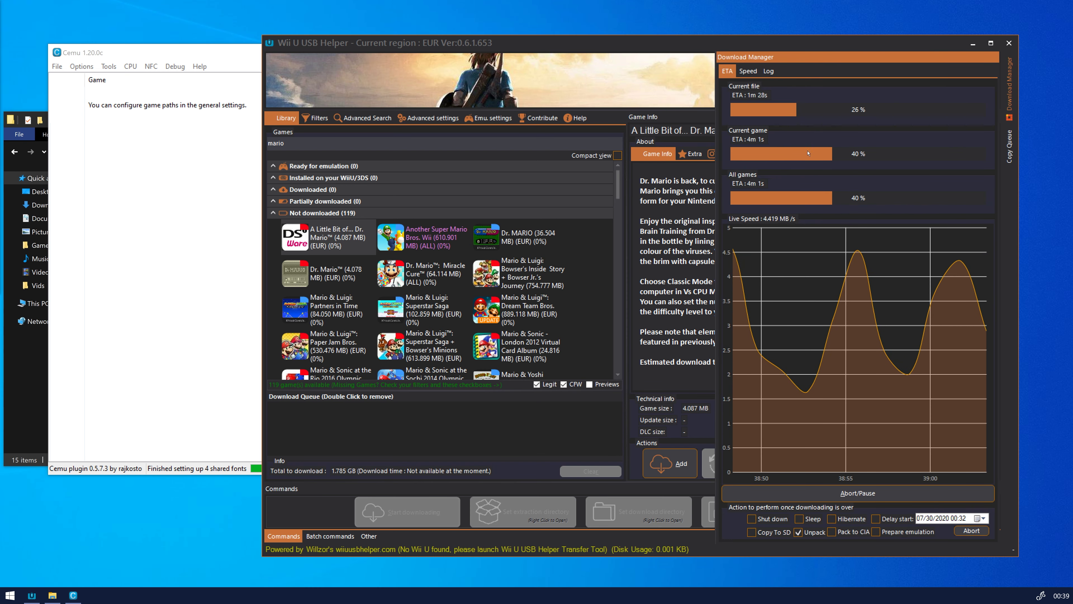
Switch back to Cemu and set the emulated controller for Controller 1 to Wii U Gamepad in the input settings
{"action": "left_click", "coordinate": [180, 154]}
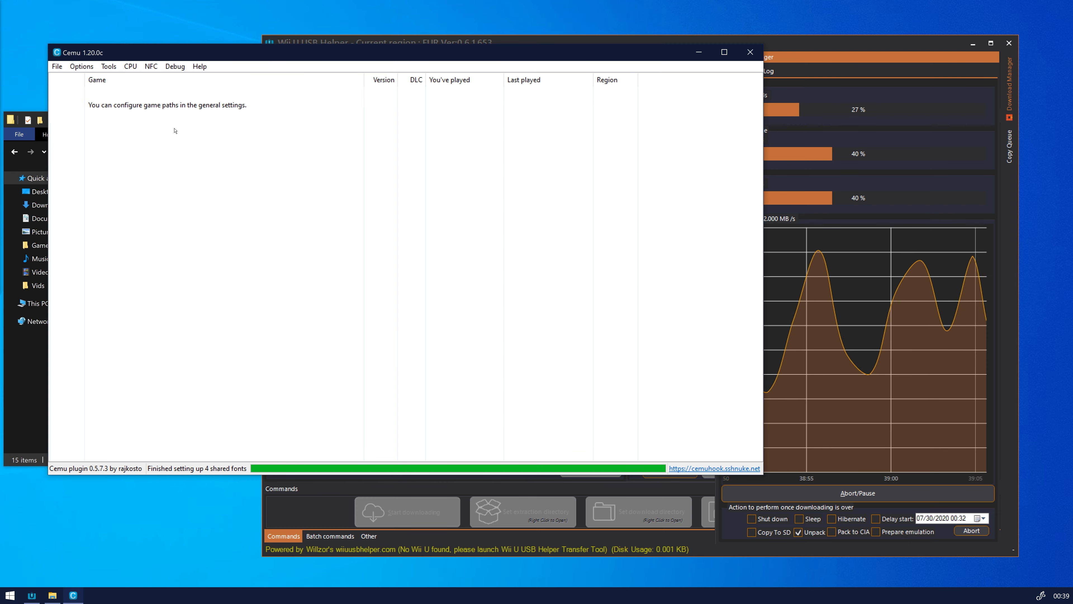
{"action": "left_click", "coordinate": [82, 66]}
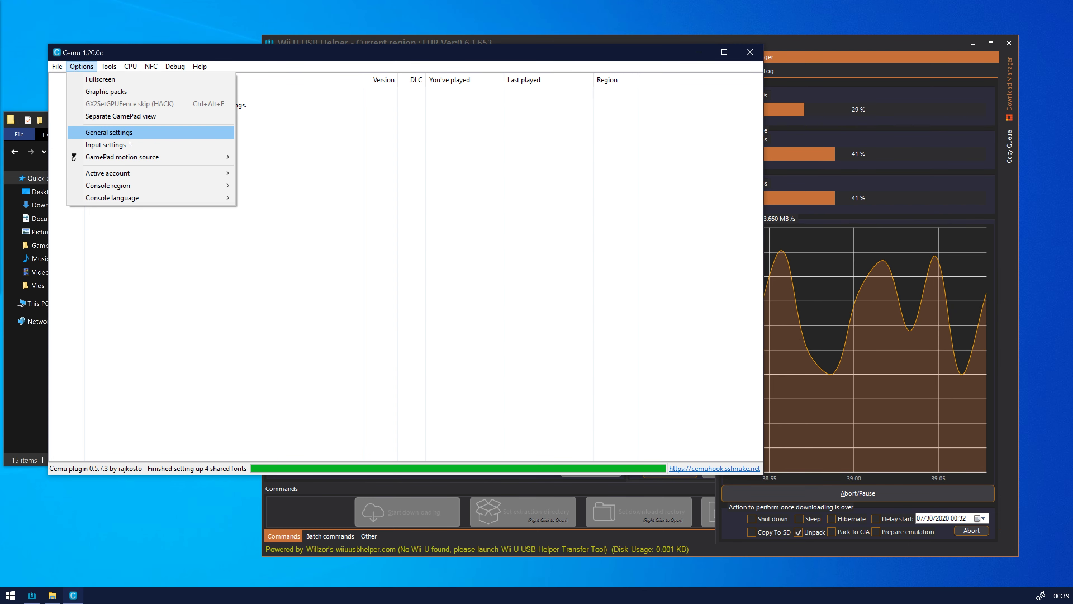
{"action": "left_click", "coordinate": [127, 144]}
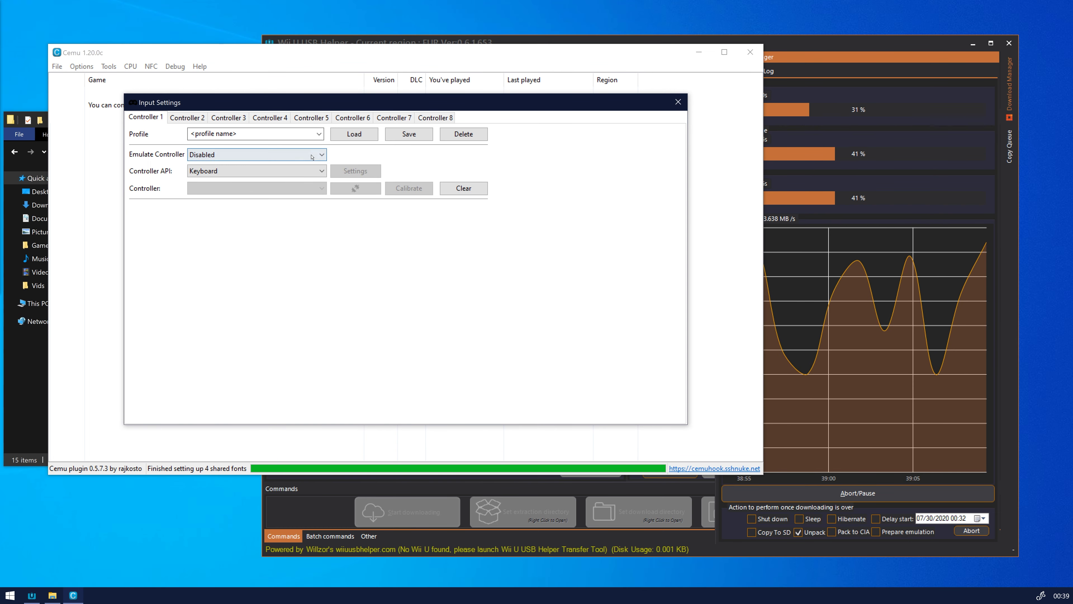
{"action": "left_click", "coordinate": [258, 155]}
{"action": "left_click", "coordinate": [280, 175]}
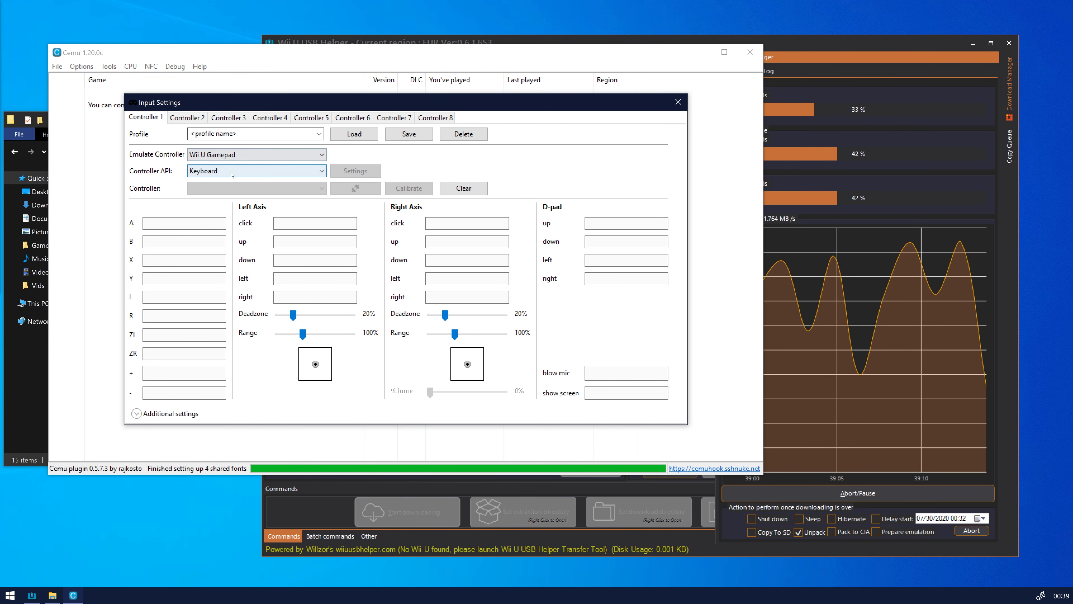
Set the controller API to XInput and select Controller 1 as the input device
{"action": "left_click", "coordinate": [220, 170]}
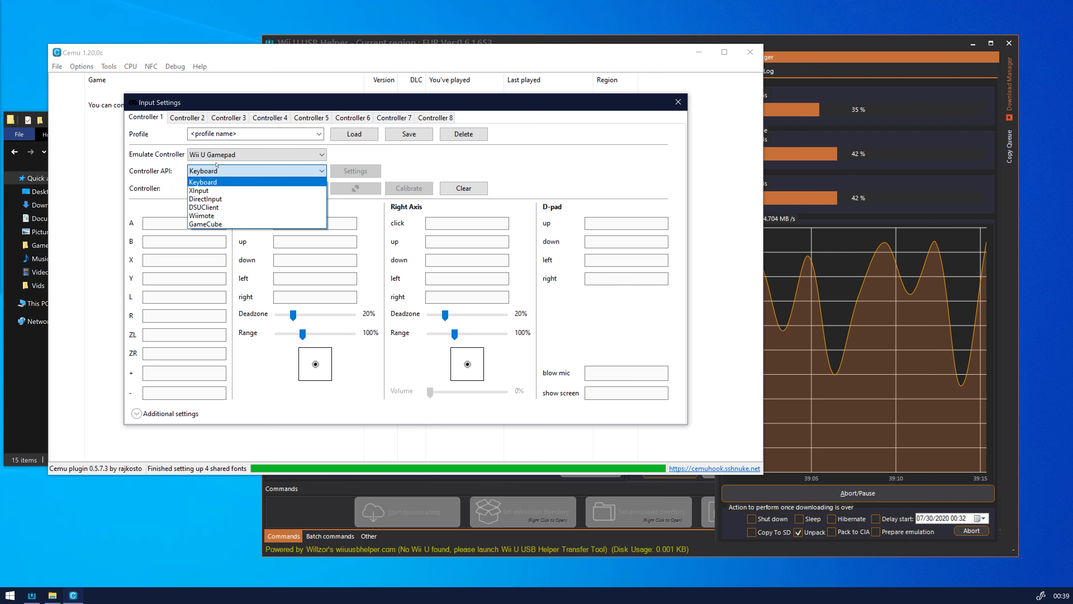
{"action": "left_click", "coordinate": [203, 190]}
{"action": "left_click", "coordinate": [177, 219]}
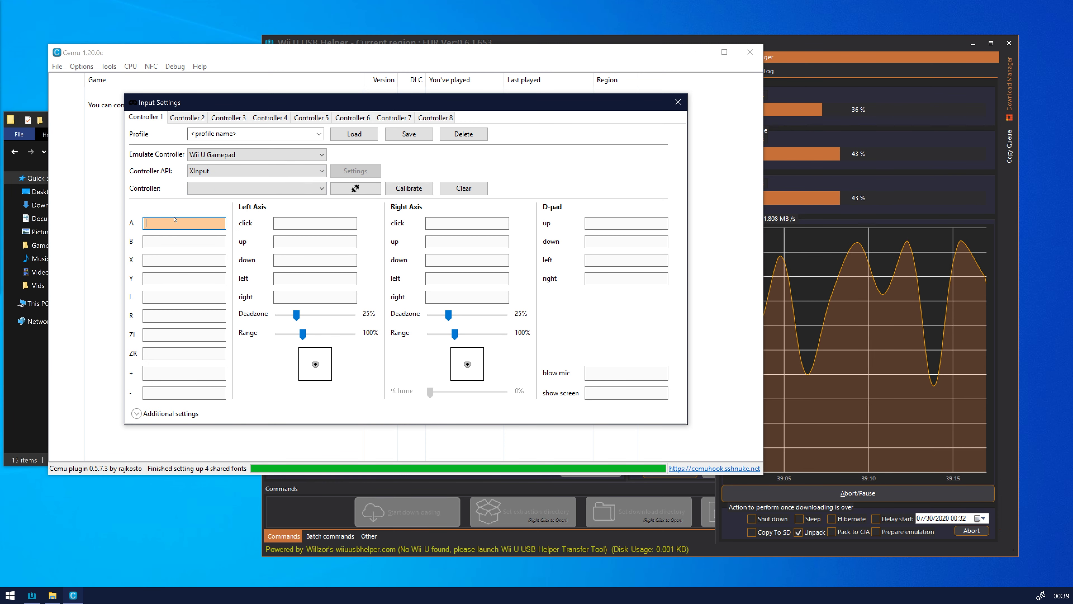
{"action": "left_click", "coordinate": [214, 189]}
{"action": "left_click", "coordinate": [216, 199]}
Map A, B, X, Y, L and R to the matching buttons, ZL to Z-Axis+, ZR to Z-Rotation+, plus to Start and minus to Select
{"action": "left_click", "coordinate": [198, 220]}
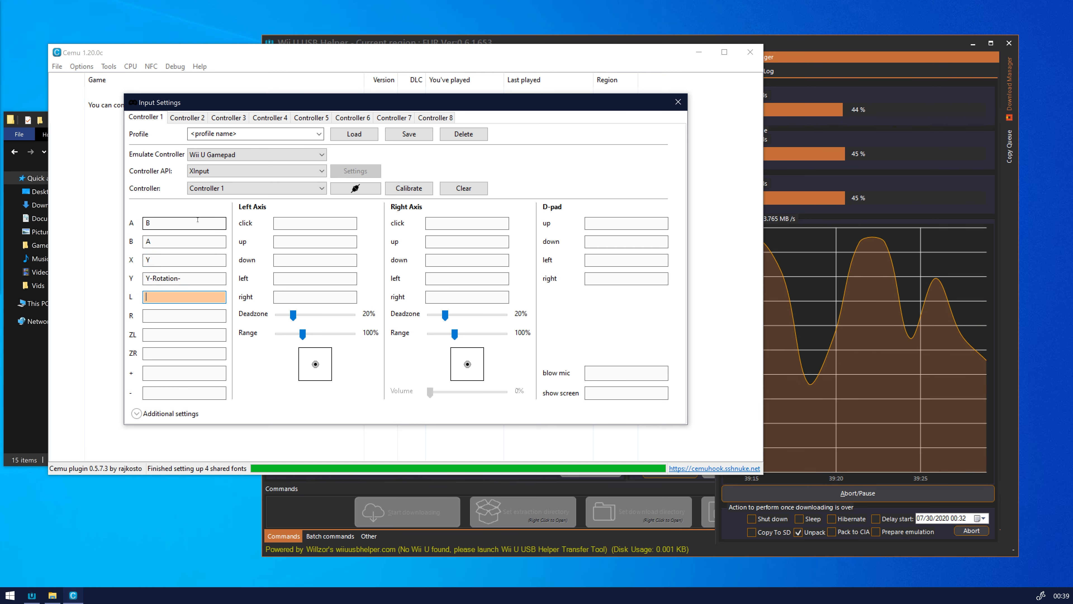
{"action": "left_click", "coordinate": [190, 278]}
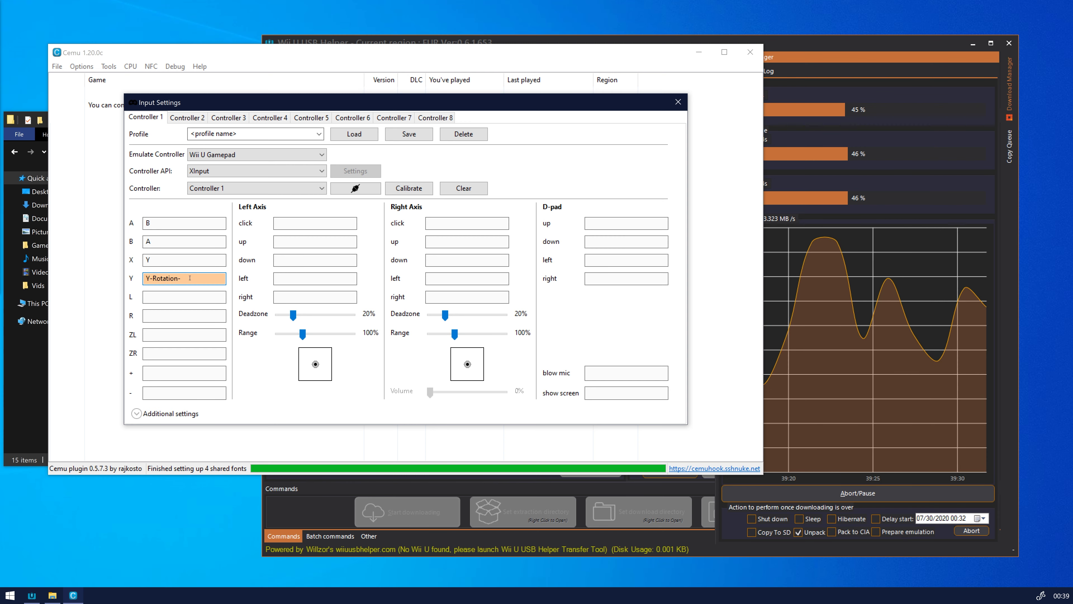
{"action": "left_click", "coordinate": [176, 223]}
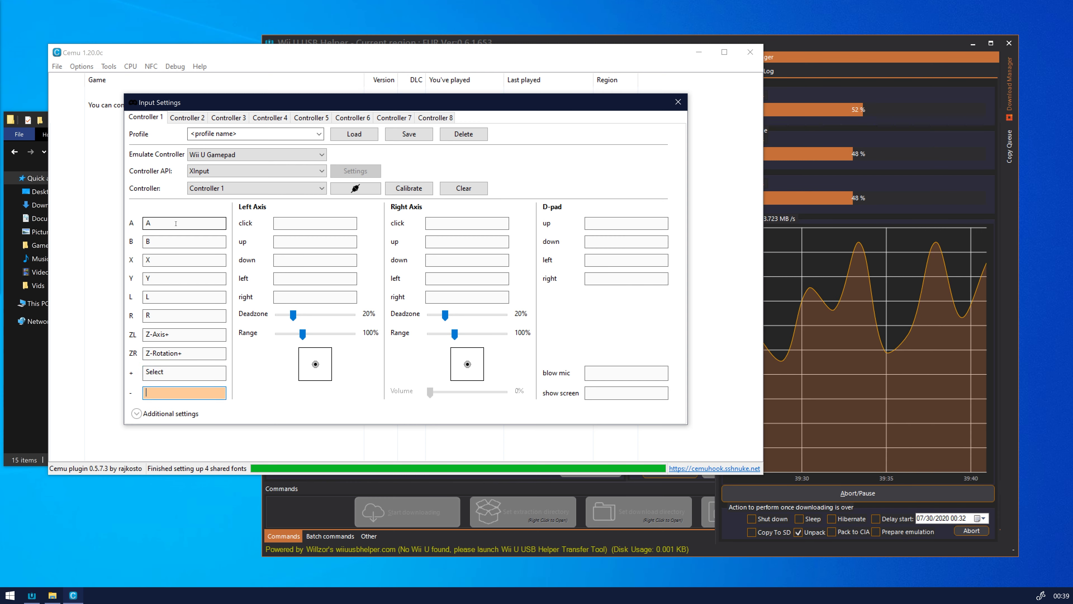
{"action": "left_click", "coordinate": [196, 372]}
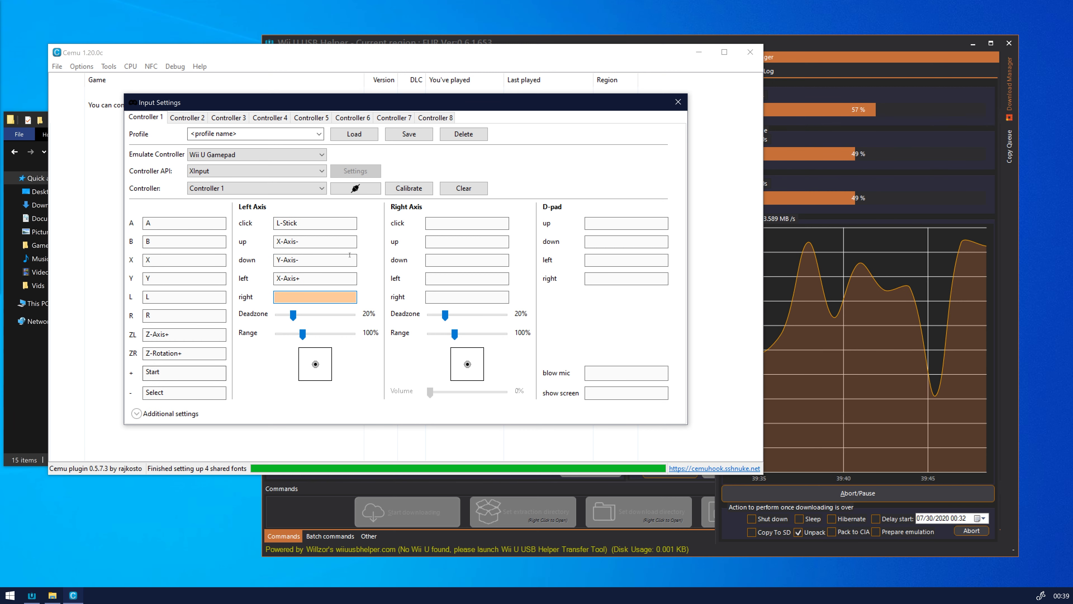
Remap the left axis so that down uses Y-Axis- and left uses X-Axis-
{"action": "left_click", "coordinate": [336, 259]}
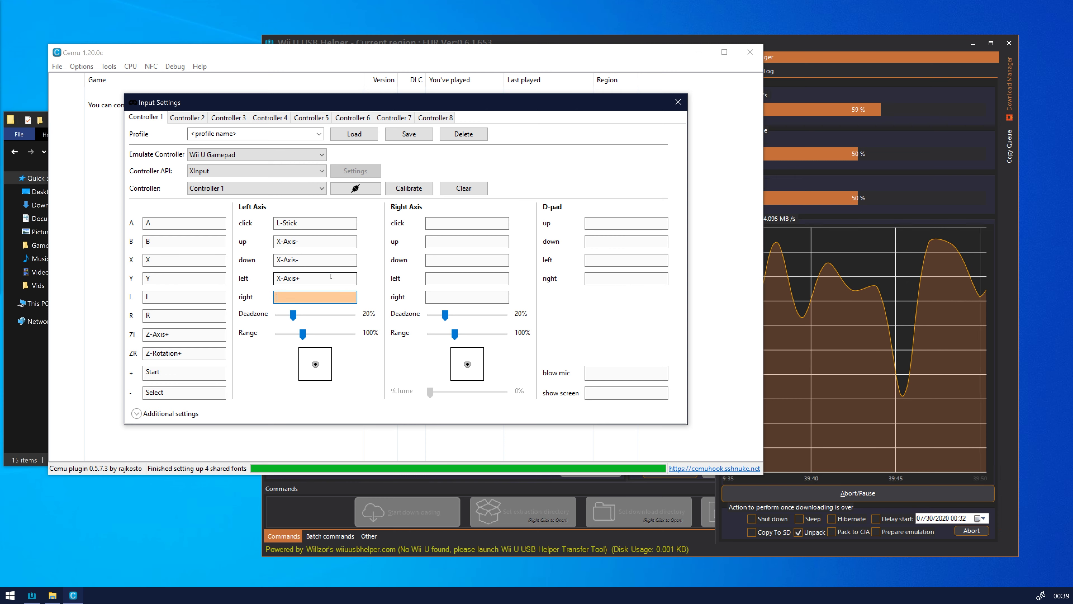
{"action": "left_click", "coordinate": [332, 259]}
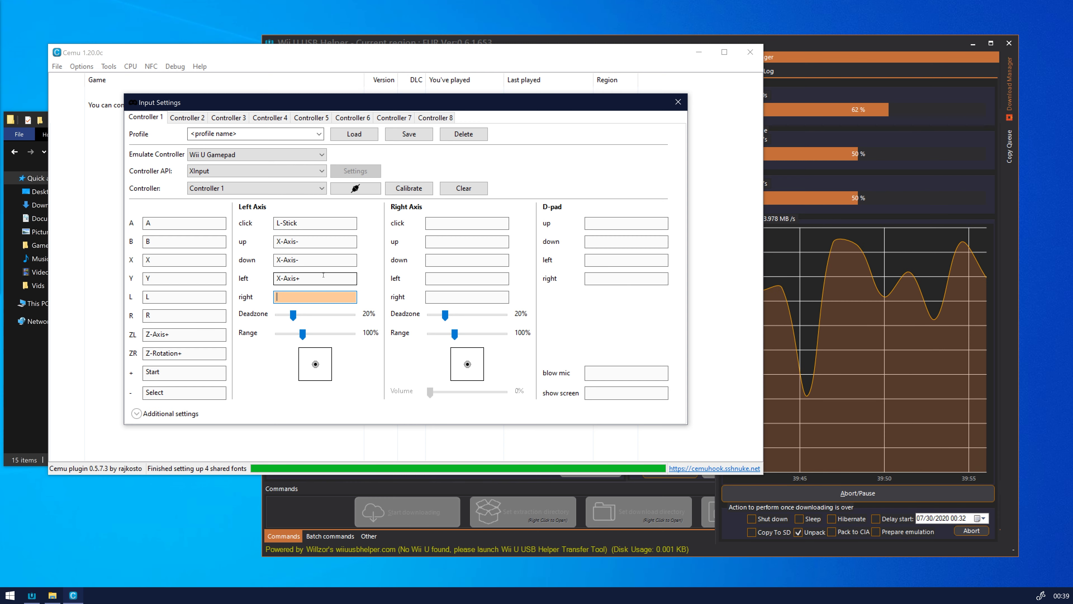
{"action": "left_click", "coordinate": [318, 259]}
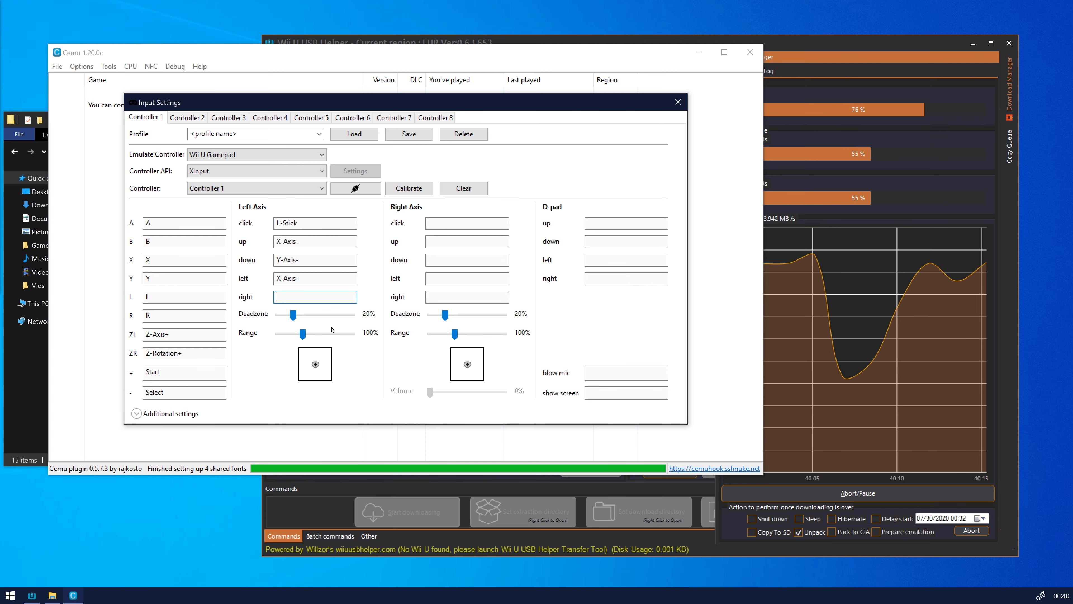
Map the right axis click to R-Stick, up/down to Y-Rotation+/-, left/right to X-Rotation-/+, and the D-pad to the matching DPAD directions
{"action": "left_click", "coordinate": [482, 224]}
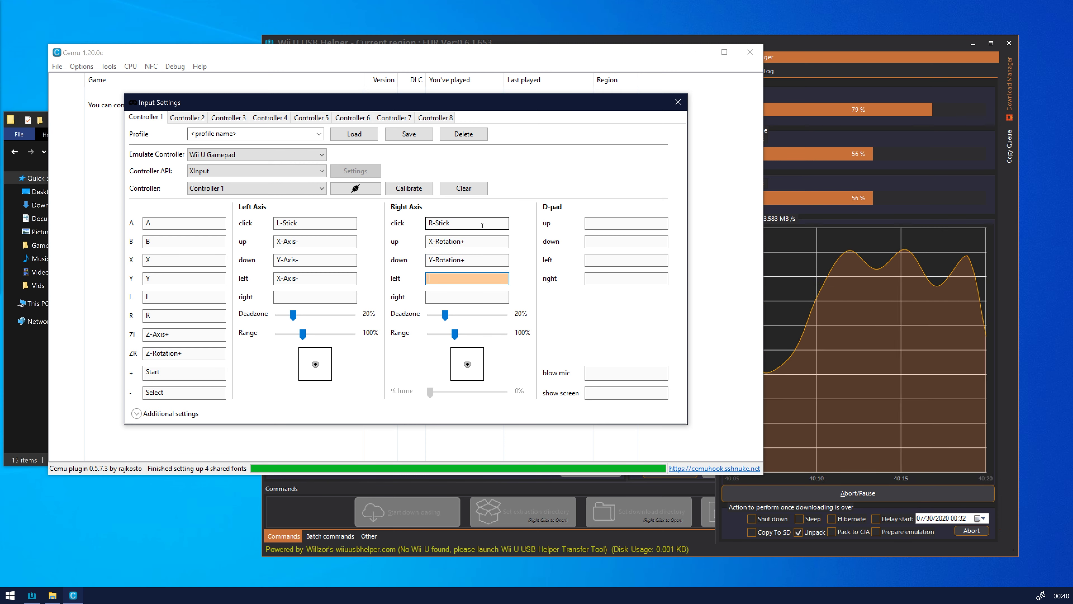
{"action": "left_click", "coordinate": [478, 239]}
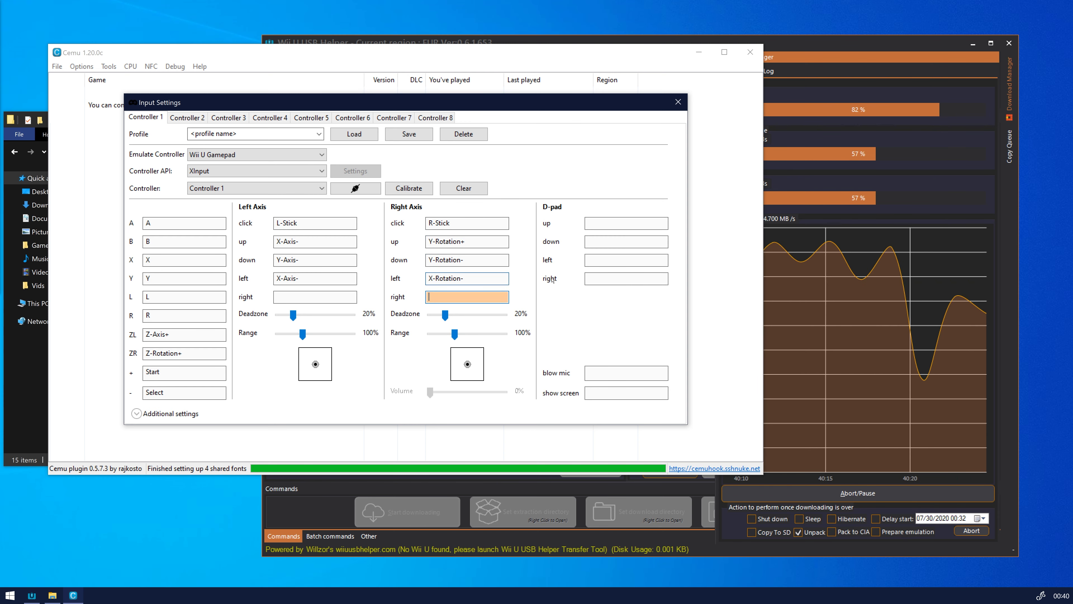
{"action": "left_click", "coordinate": [634, 224]}
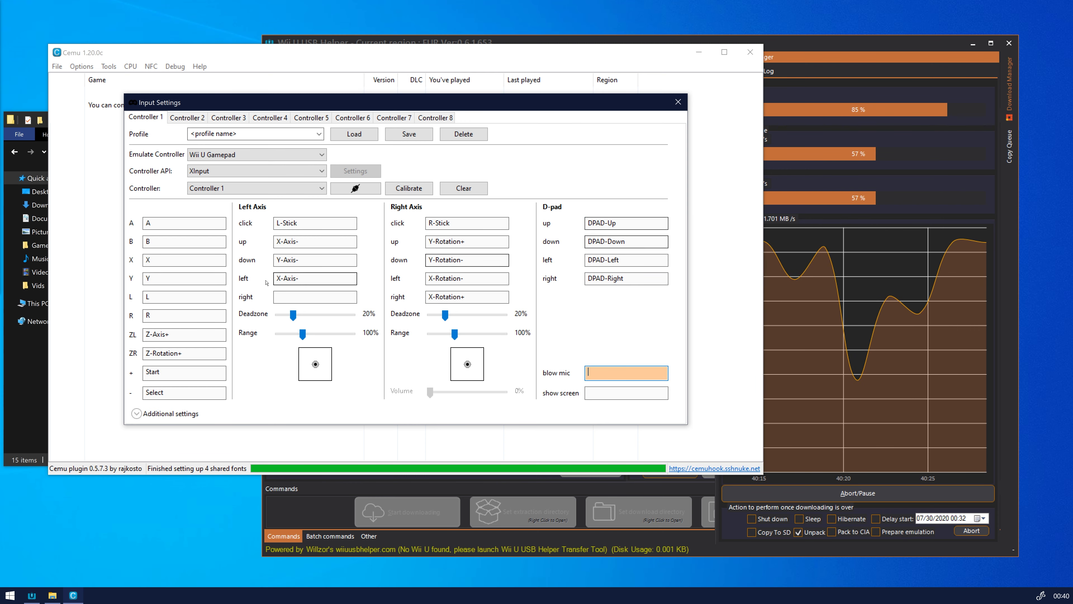
Finish the left axis mapping with right as X-Axis+, left as X-Axis-, up as Y-Axis+ and down as Y-Axis-
{"action": "left_click", "coordinate": [295, 297]}
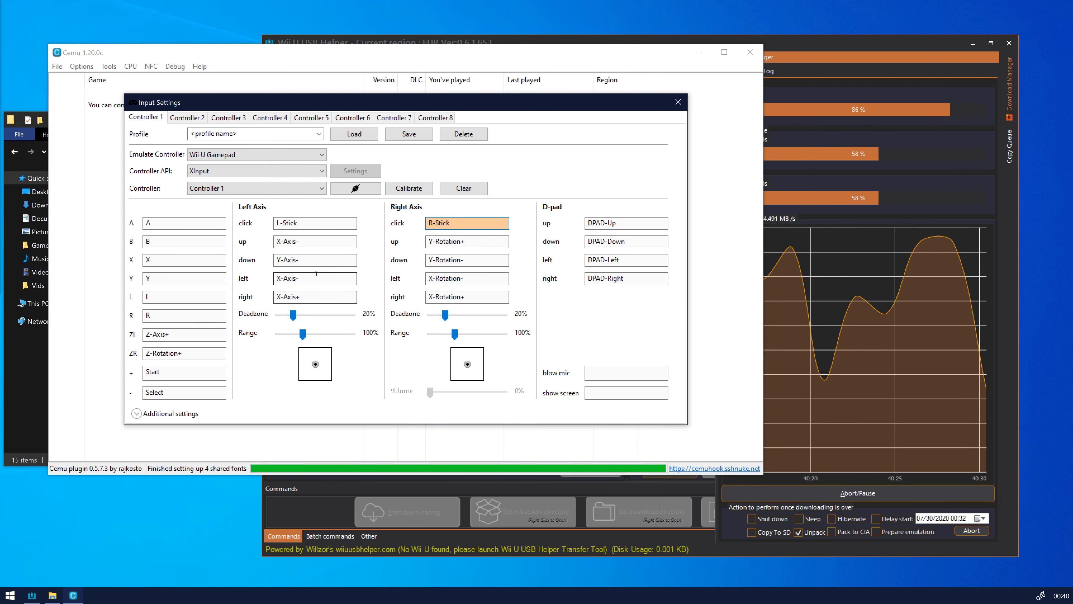
{"action": "left_click", "coordinate": [306, 278]}
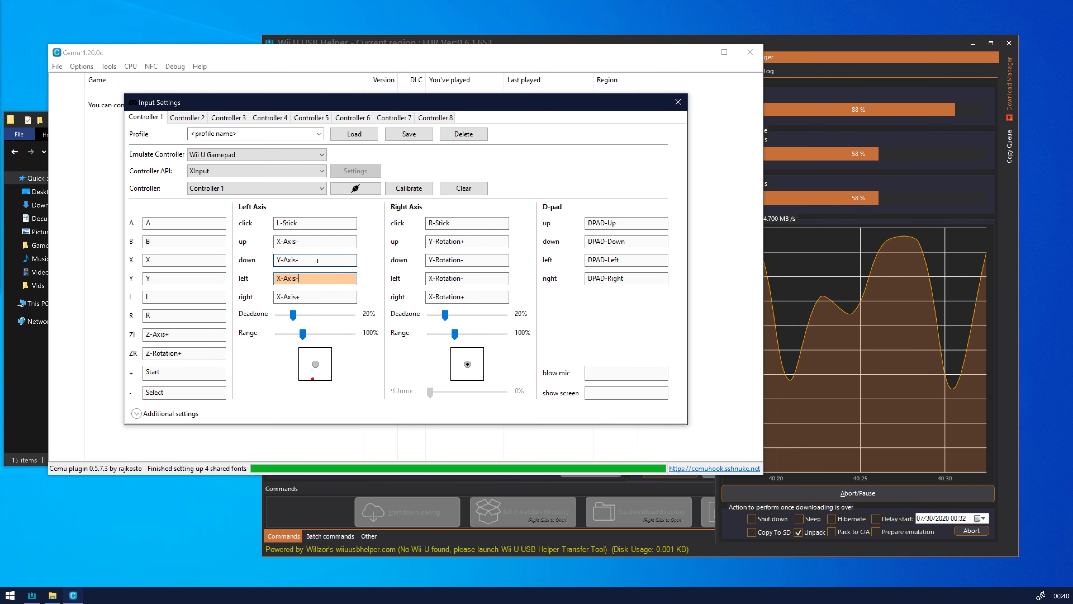
{"action": "left_click", "coordinate": [315, 241]}
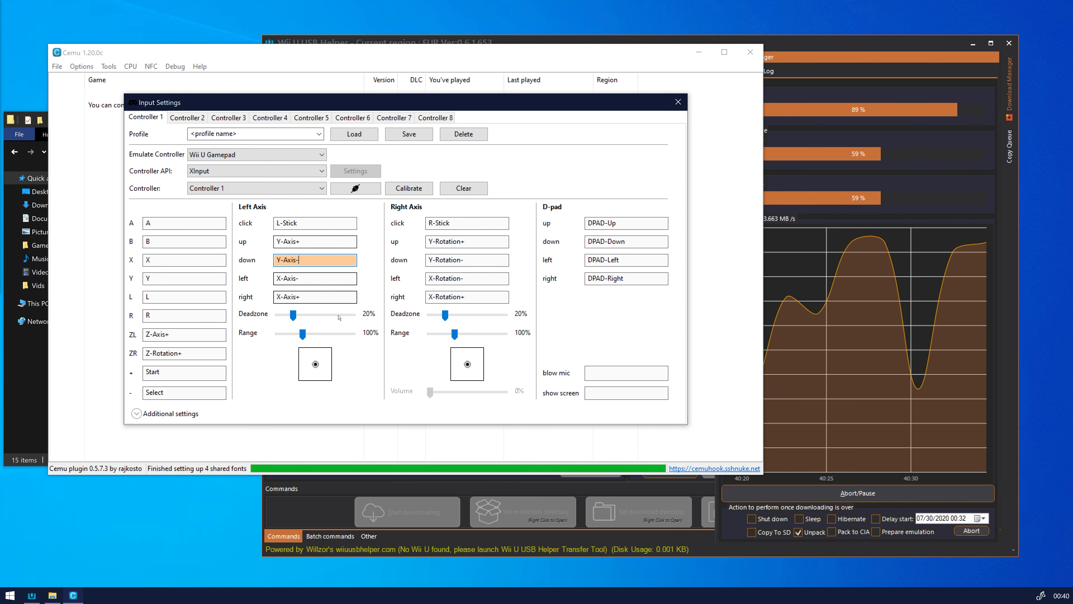
Map blow mic to the F key, and close the input settings and Cemu
{"action": "left_click", "coordinate": [617, 374]}
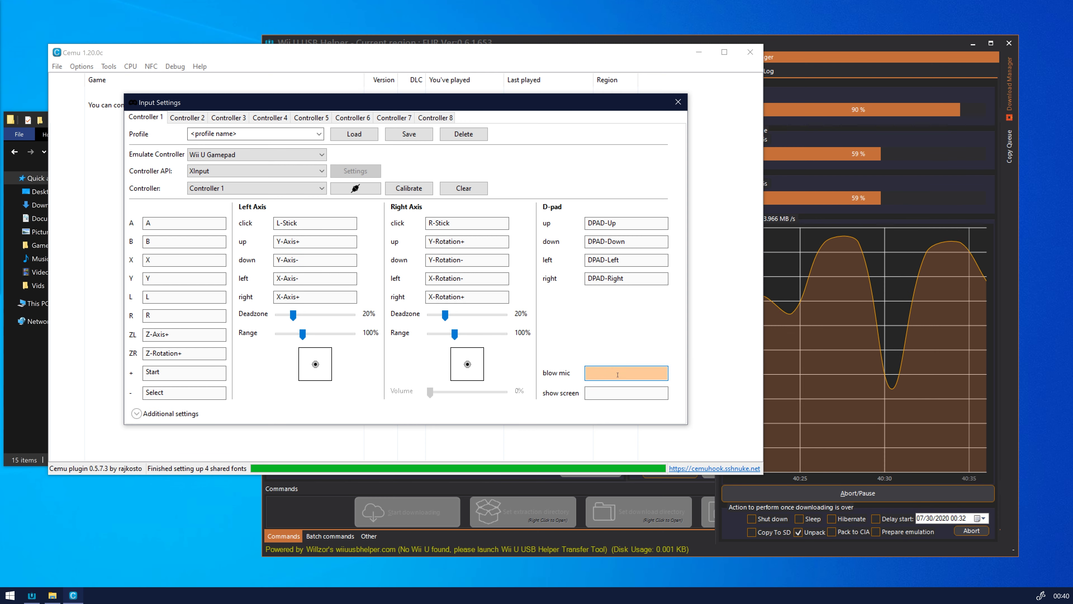
{"action": "key", "text": "f"}
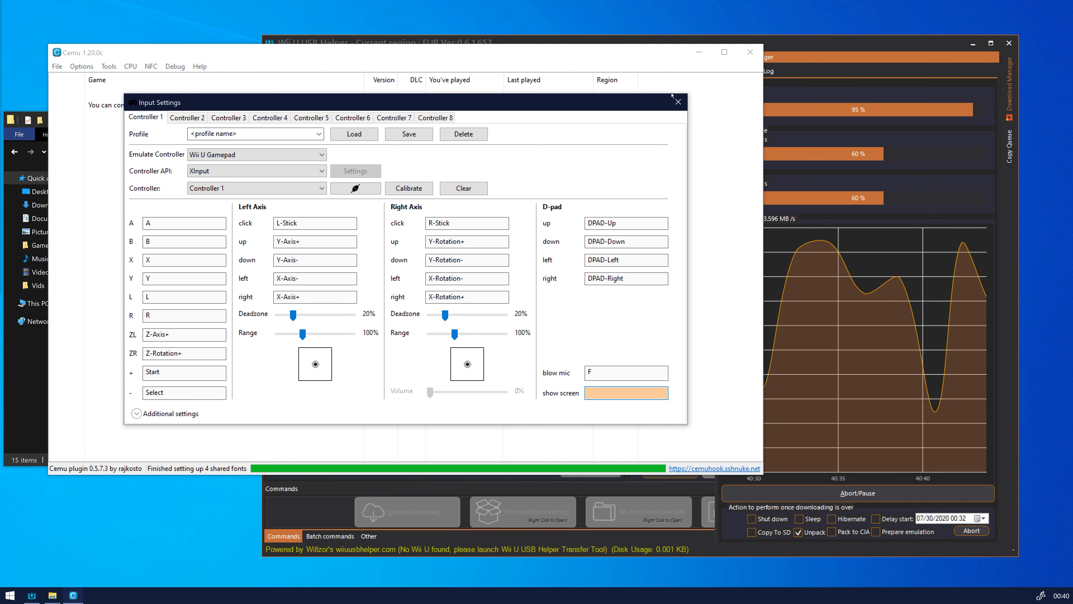
{"action": "left_click", "coordinate": [678, 102]}
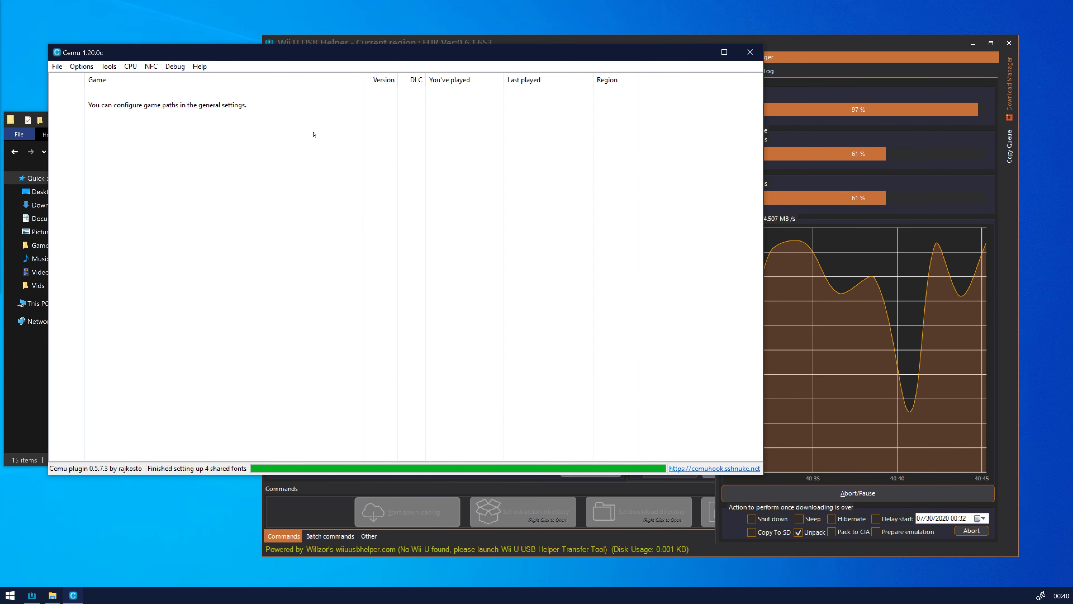
{"action": "left_click", "coordinate": [749, 52]}
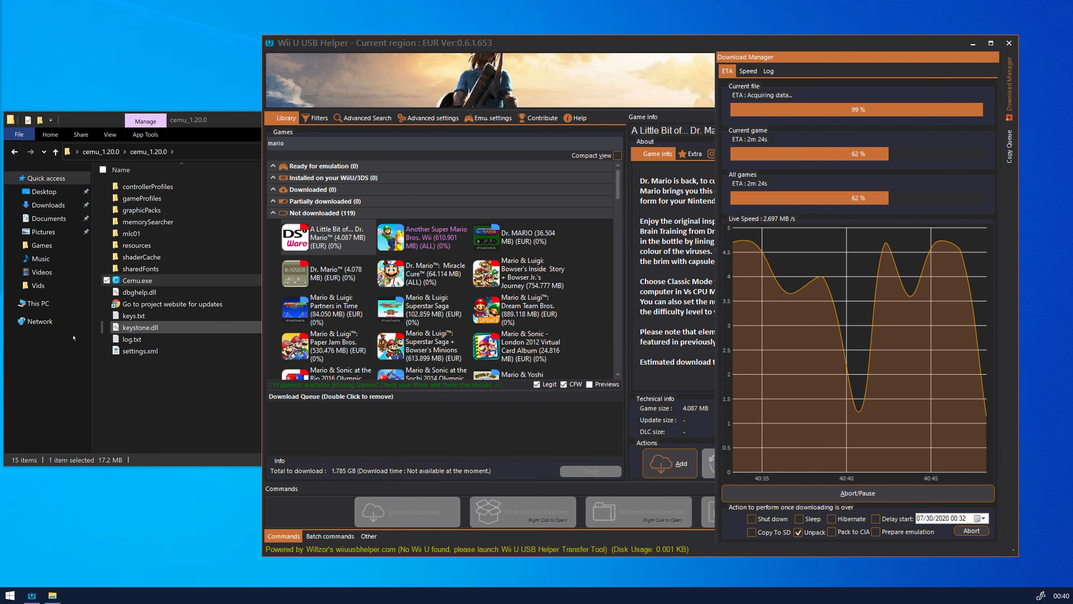